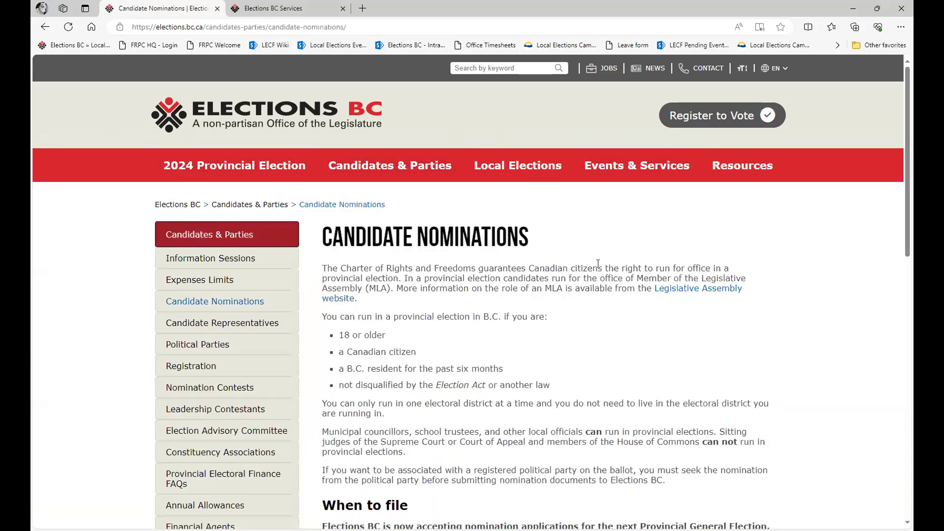
Read how to file a candidate nomination, then sign in to Elections BC Services with the account details already filled in.
{"action": "scroll", "coordinate": [593, 252], "scroll_direction": "down", "scroll_amount": 1}
{"action": "scroll", "coordinate": [594, 252], "scroll_direction": "down", "scroll_amount": 5}
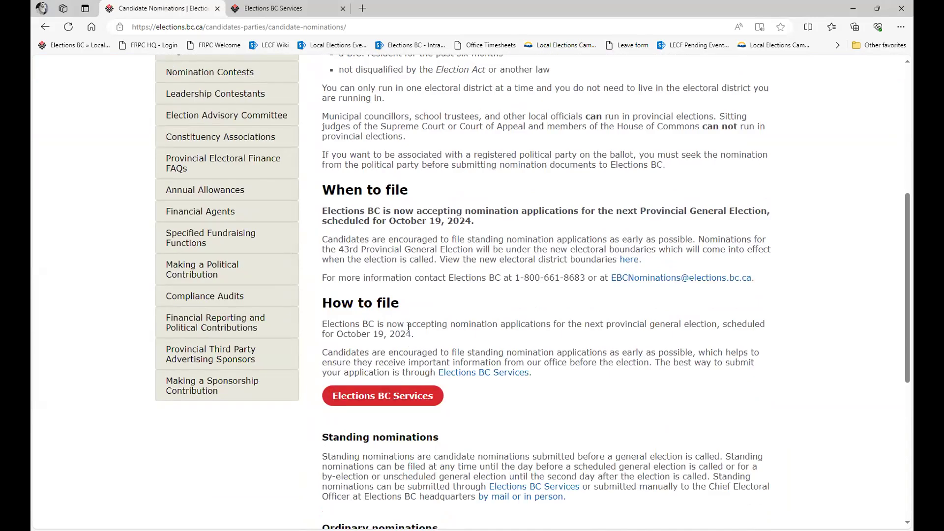
{"action": "left_click", "coordinate": [244, 10]}
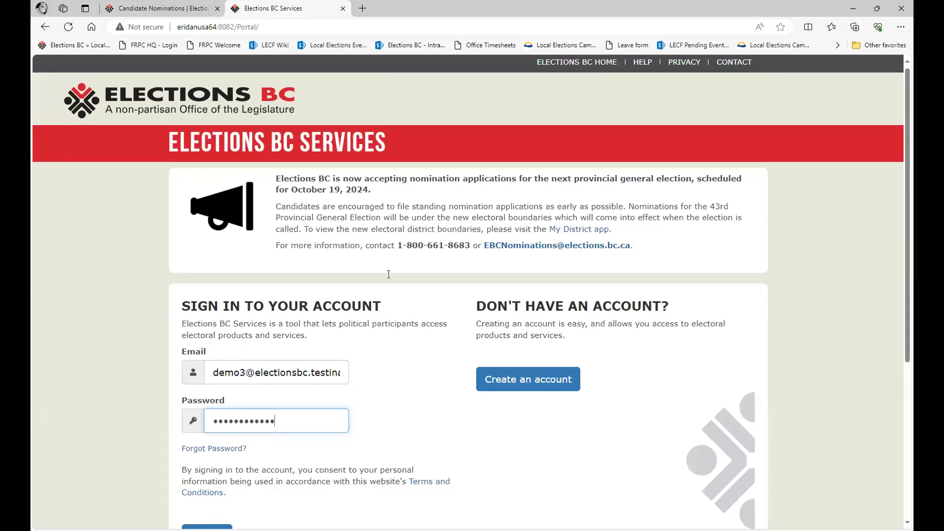
{"action": "scroll", "coordinate": [389, 273], "scroll_direction": "down", "scroll_amount": 2}
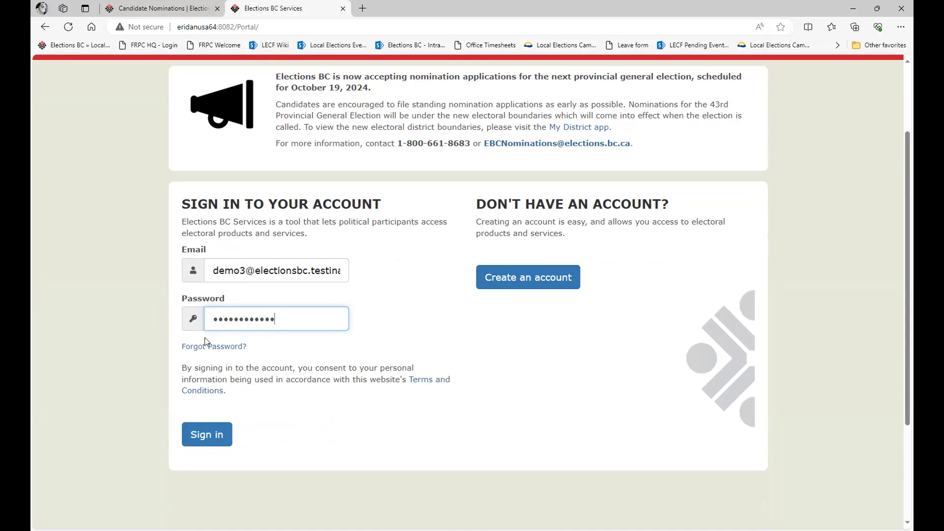
{"action": "left_click", "coordinate": [203, 432]}
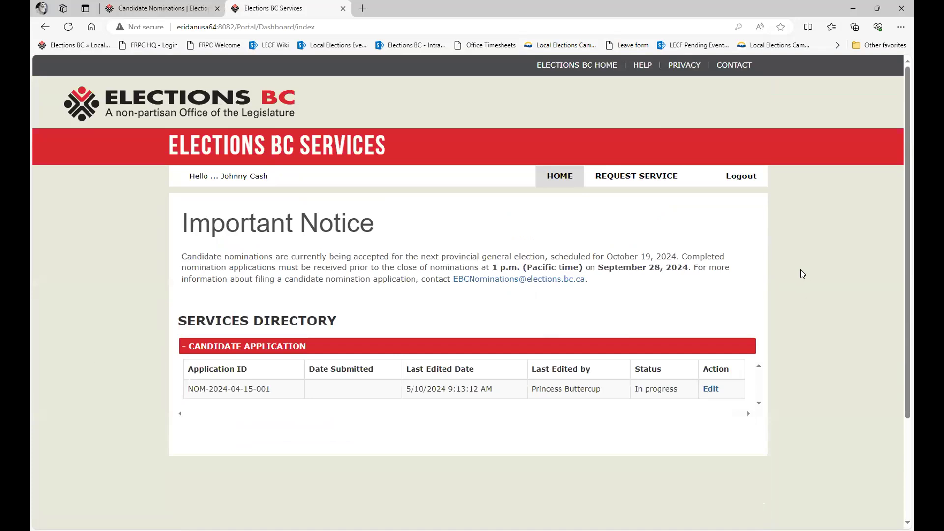
Open the in-progress candidate application for editing and bring up its Candidate Information form.
{"action": "scroll", "coordinate": [796, 257], "scroll_direction": "down", "scroll_amount": 2}
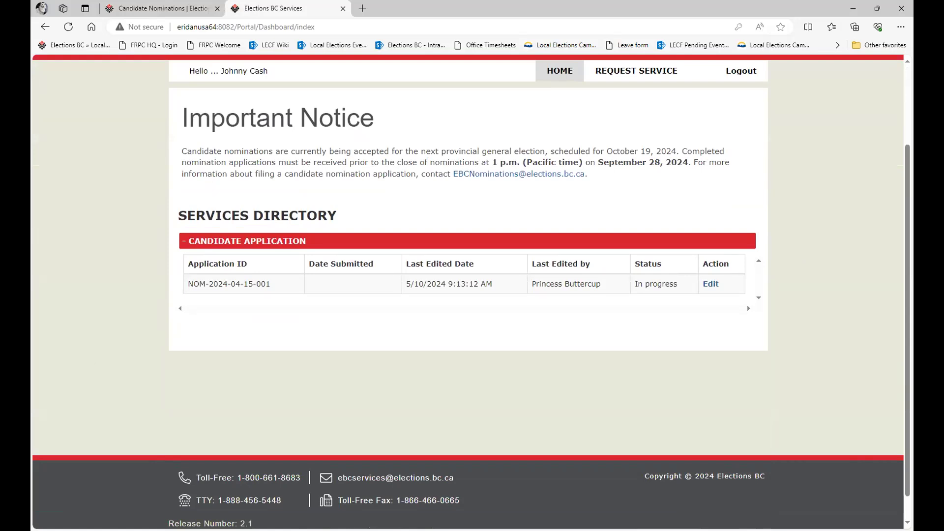
{"action": "left_click", "coordinate": [710, 286]}
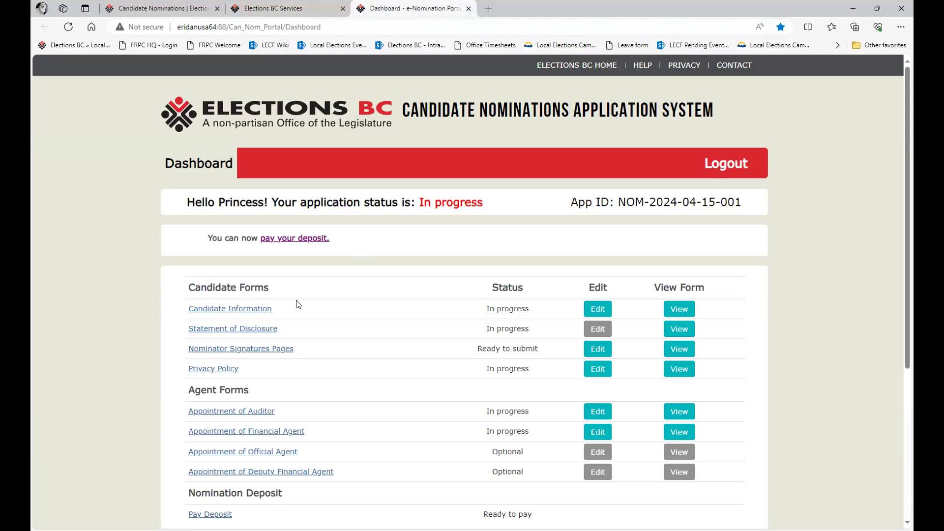
{"action": "left_click", "coordinate": [259, 308]}
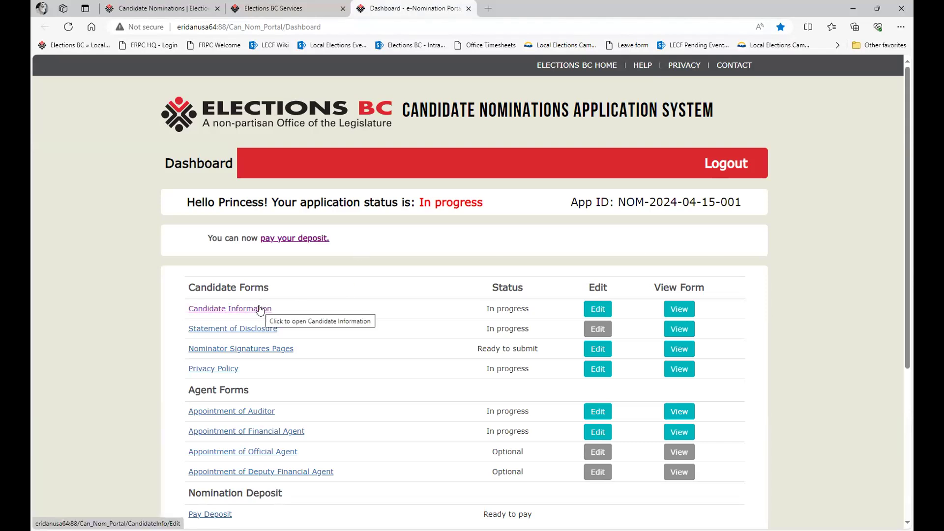
{"action": "left_click", "coordinate": [260, 308]}
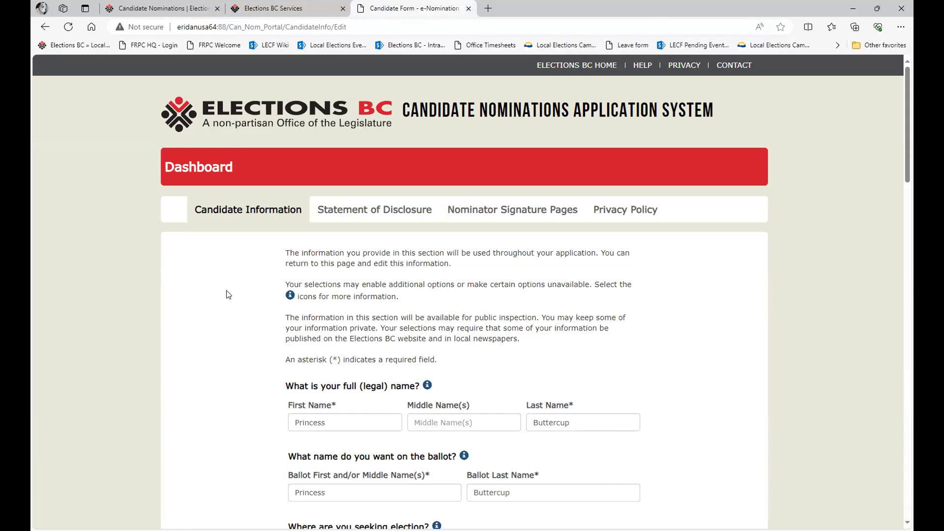
Review the Candidate Information form's name, electoral district, address, contact and political affiliation sections.
{"action": "scroll", "coordinate": [228, 294], "scroll_direction": "down", "scroll_amount": 5}
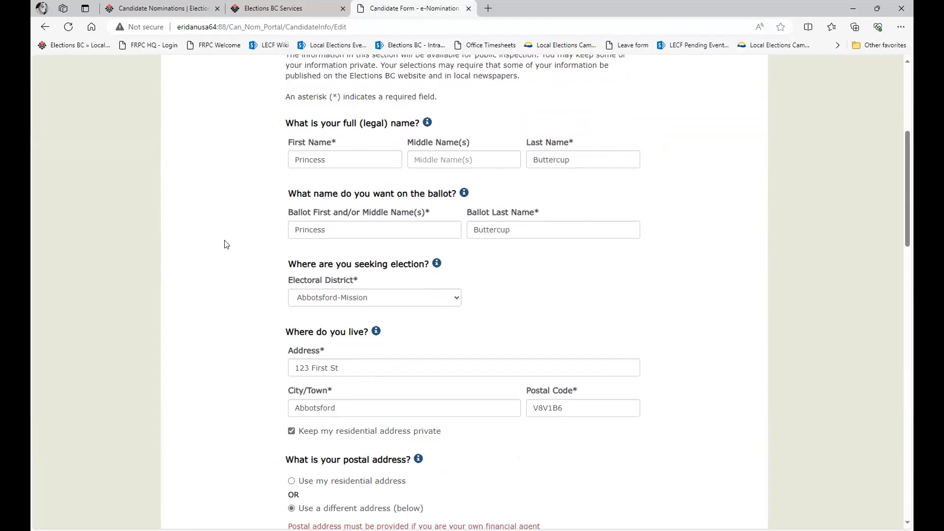
{"action": "scroll", "coordinate": [226, 243], "scroll_direction": "down", "scroll_amount": 3}
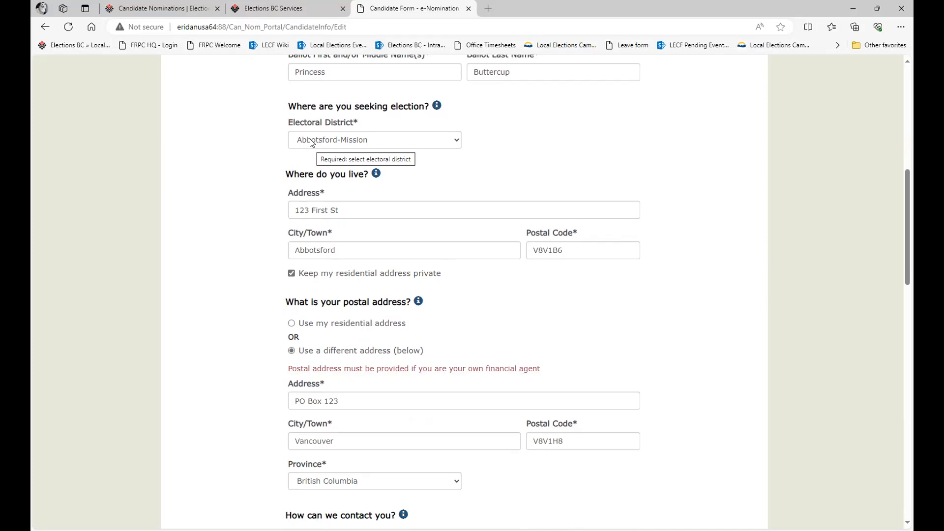
{"action": "scroll", "coordinate": [264, 219], "scroll_direction": "down", "scroll_amount": 1}
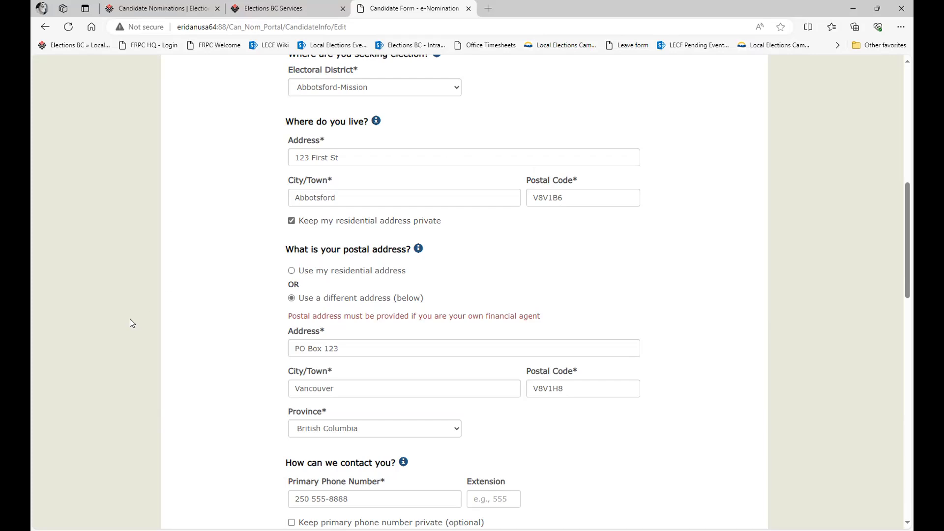
{"action": "scroll", "coordinate": [149, 327], "scroll_direction": "down", "scroll_amount": 5}
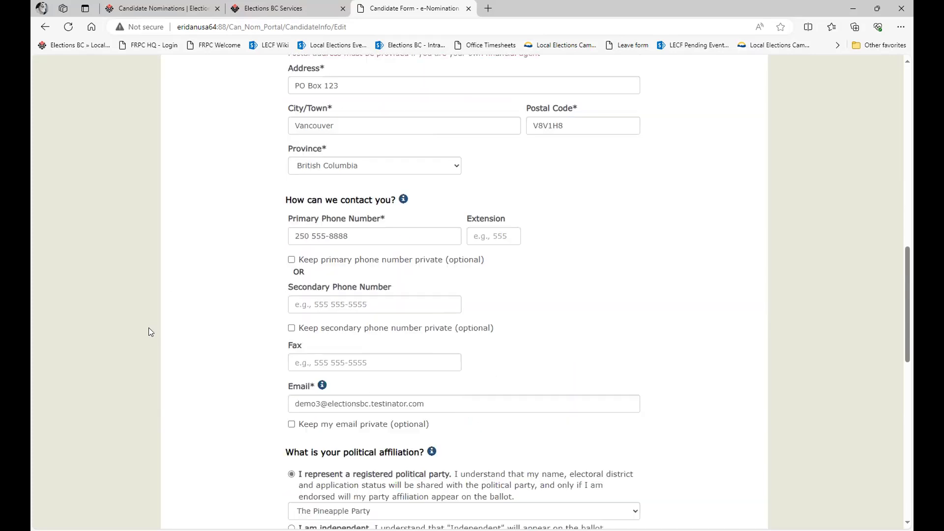
{"action": "scroll", "coordinate": [148, 329], "scroll_direction": "down", "scroll_amount": 1}
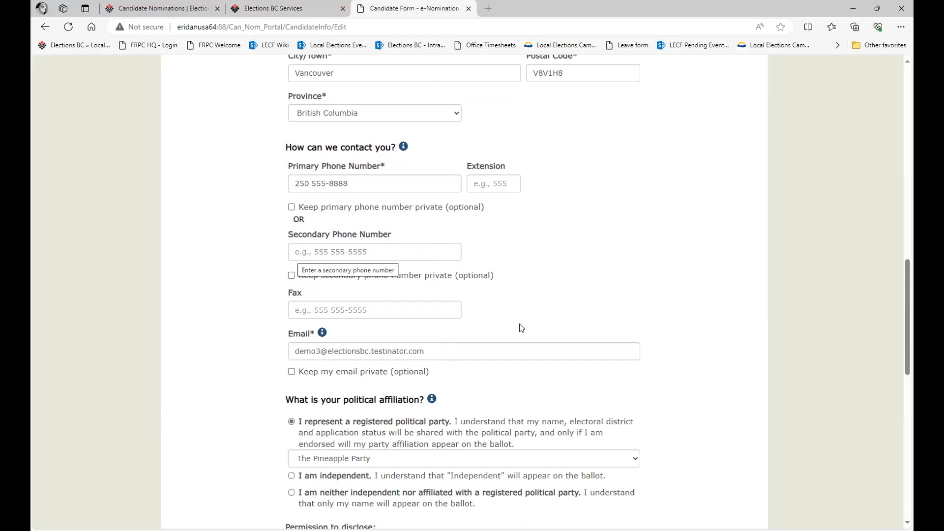
{"action": "scroll", "coordinate": [207, 330], "scroll_direction": "down", "scroll_amount": 1}
{"action": "scroll", "coordinate": [207, 330], "scroll_direction": "down", "scroll_amount": 2}
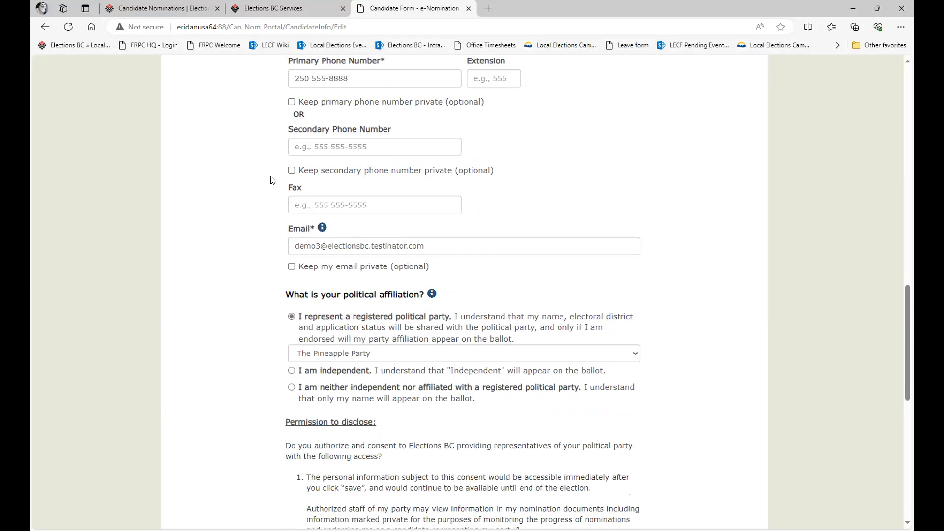
{"action": "scroll", "coordinate": [267, 213], "scroll_direction": "down", "scroll_amount": 1}
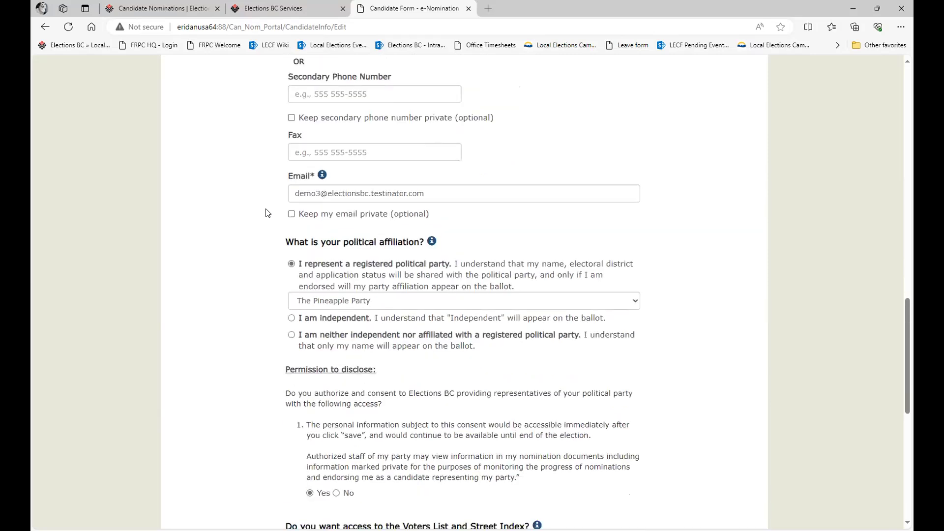
{"action": "scroll", "coordinate": [267, 213], "scroll_direction": "down", "scroll_amount": 1}
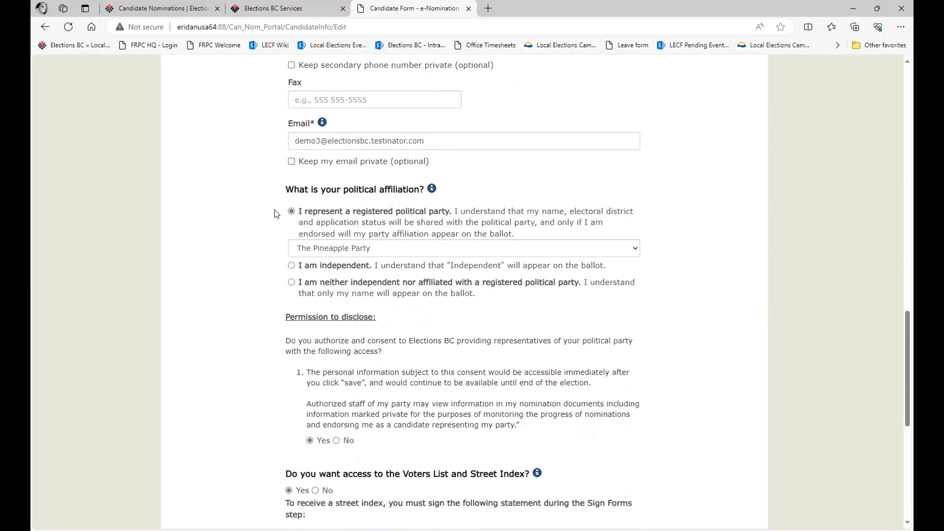
{"action": "scroll", "coordinate": [276, 213], "scroll_direction": "down", "scroll_amount": 1}
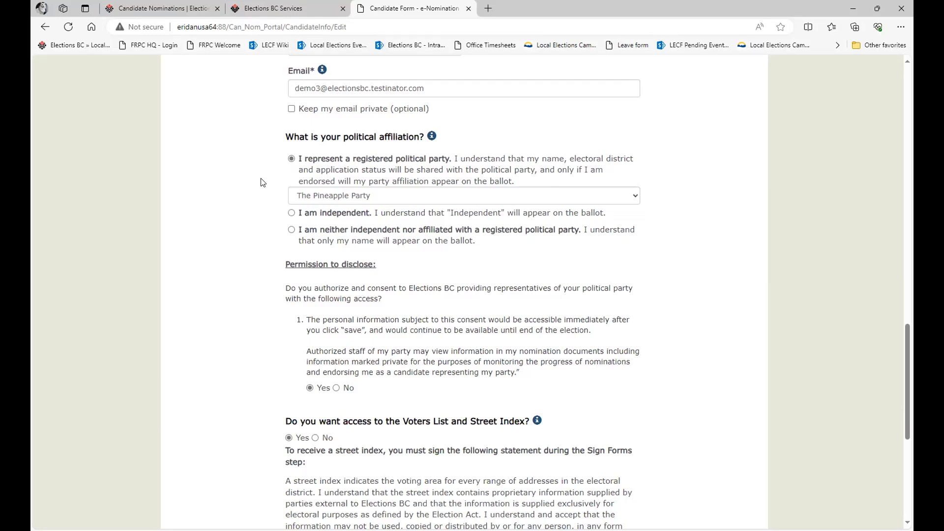
Keep The Pineapple Party as the registered party and answer Yes to giving its representatives access to the nomination information.
{"action": "left_click", "coordinate": [340, 199]}
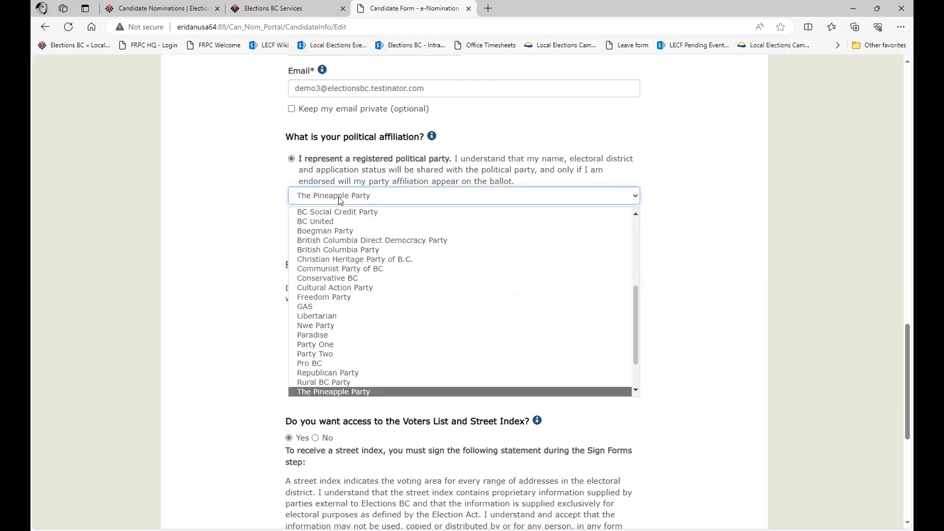
{"action": "left_click", "coordinate": [340, 199]}
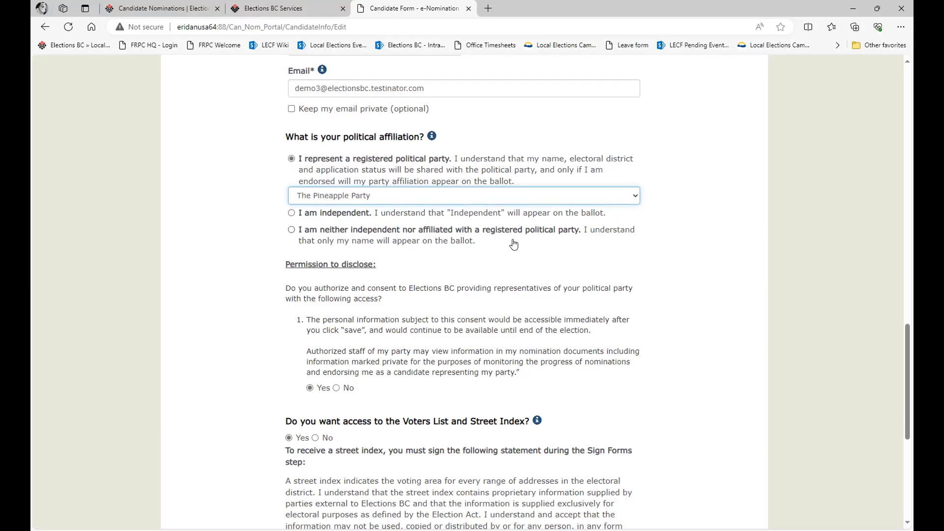
{"action": "scroll", "coordinate": [514, 245], "scroll_direction": "down", "scroll_amount": 1}
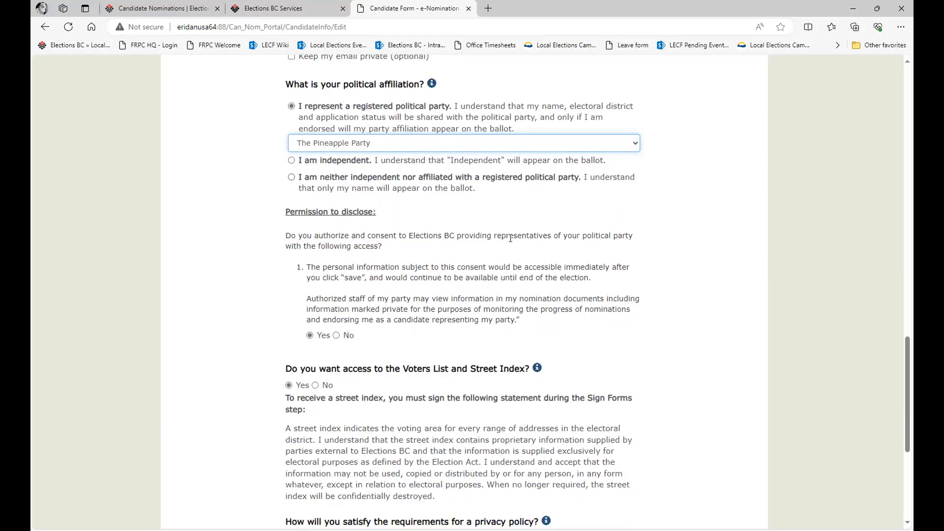
{"action": "scroll", "coordinate": [511, 238], "scroll_direction": "down", "scroll_amount": 1}
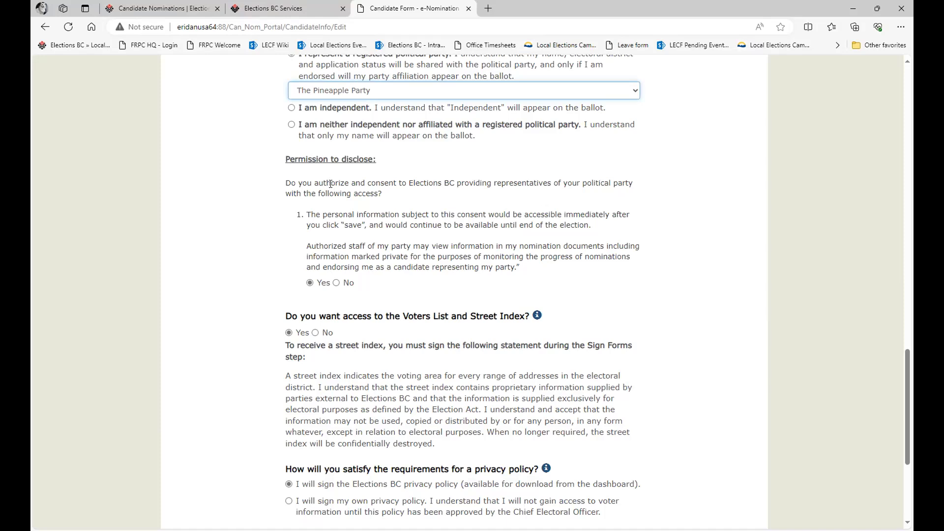
{"action": "left_click", "coordinate": [311, 283]}
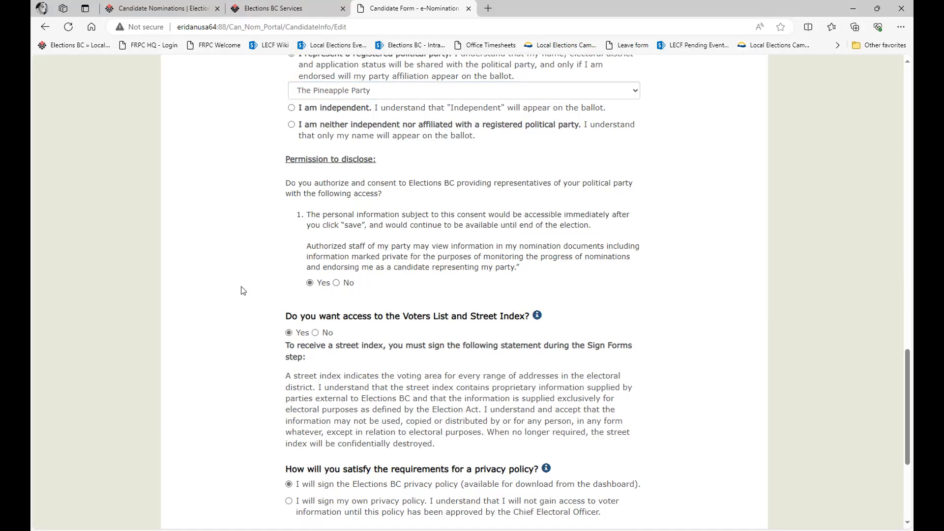
Check the voters list and privacy policy choices, then save the Candidate Information form.
{"action": "scroll", "coordinate": [241, 291], "scroll_direction": "down", "scroll_amount": 1}
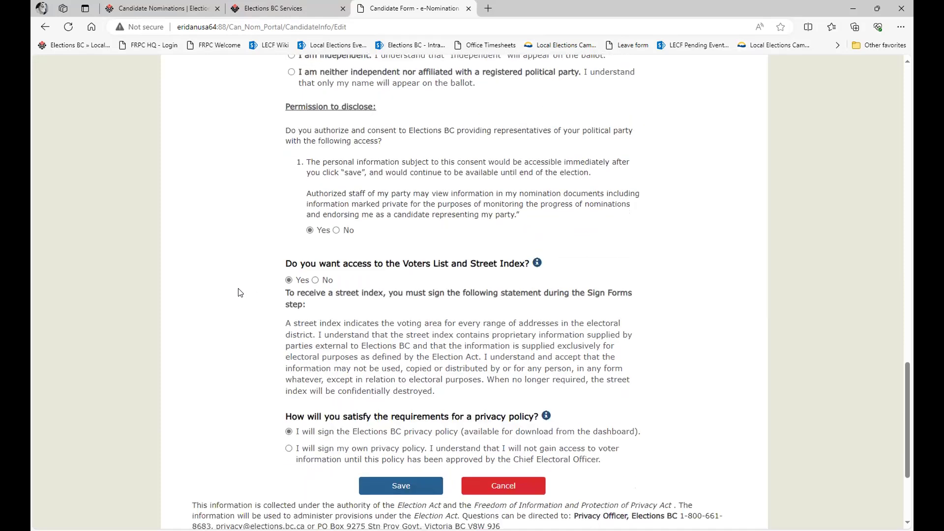
{"action": "scroll", "coordinate": [239, 293], "scroll_direction": "down", "scroll_amount": 2}
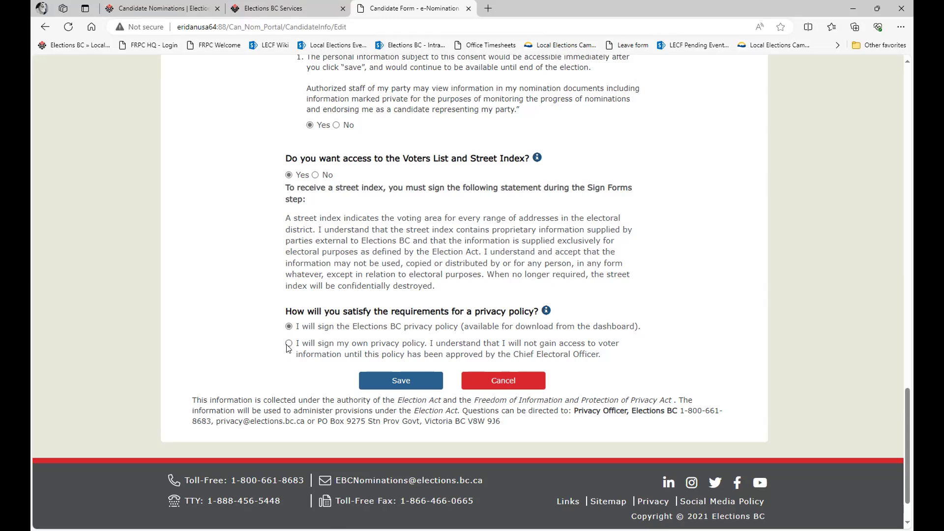
{"action": "left_click", "coordinate": [376, 382]}
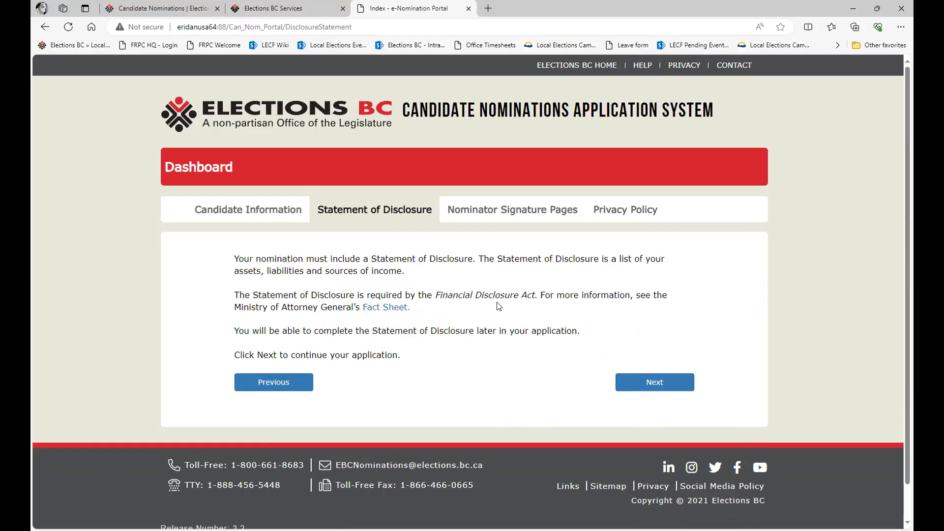
View the Statement of Disclosure Fact Sheet in a separate tab, examine its frequently asked questions, and close it.
{"action": "right_click", "coordinate": [391, 310]}
{"action": "left_click", "coordinate": [418, 320]}
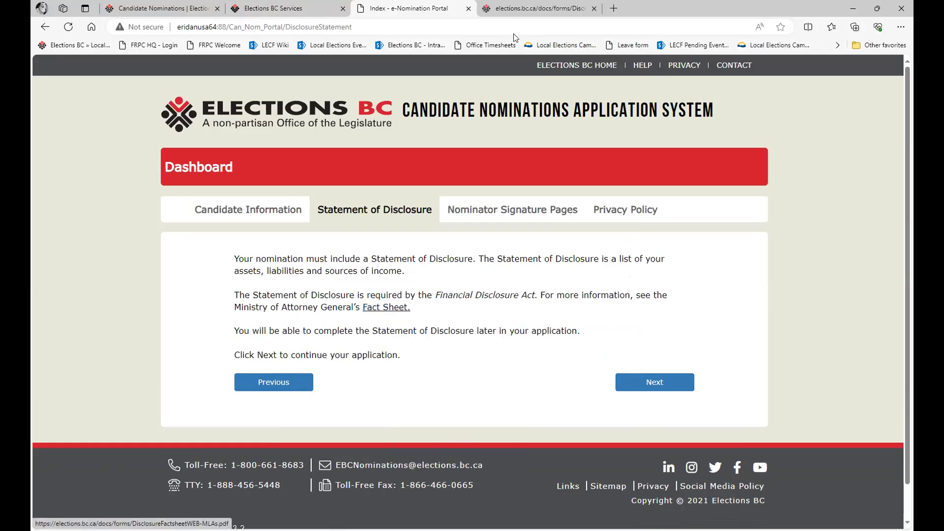
{"action": "left_click", "coordinate": [539, 11]}
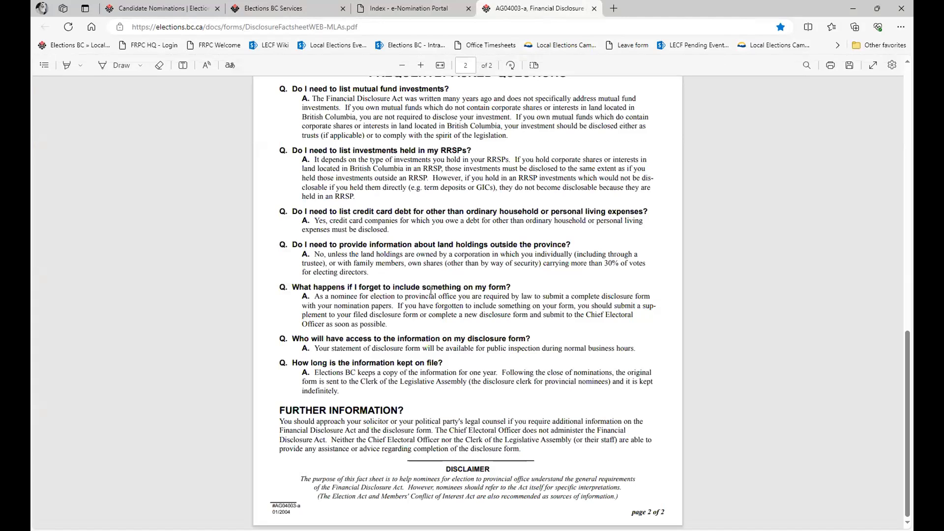
{"action": "scroll", "coordinate": [431, 282], "scroll_direction": "up", "scroll_amount": 1}
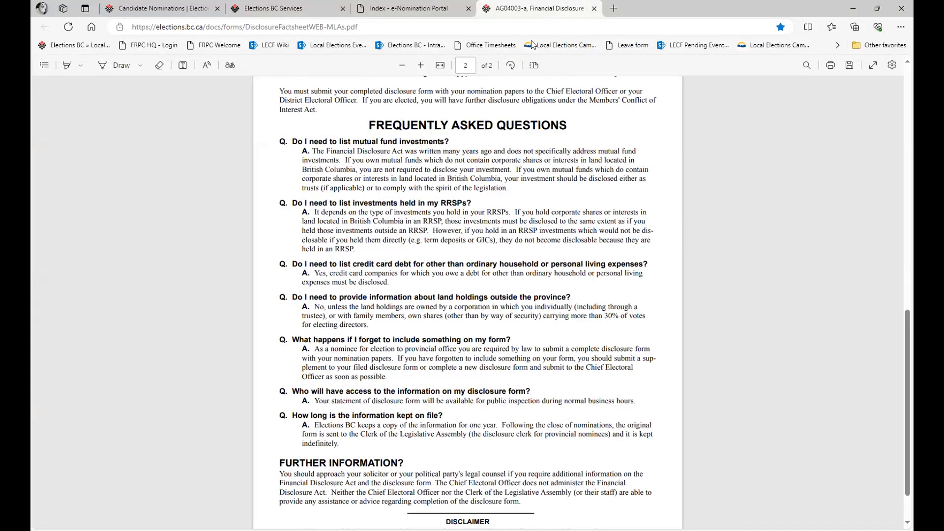
{"action": "left_click", "coordinate": [594, 8]}
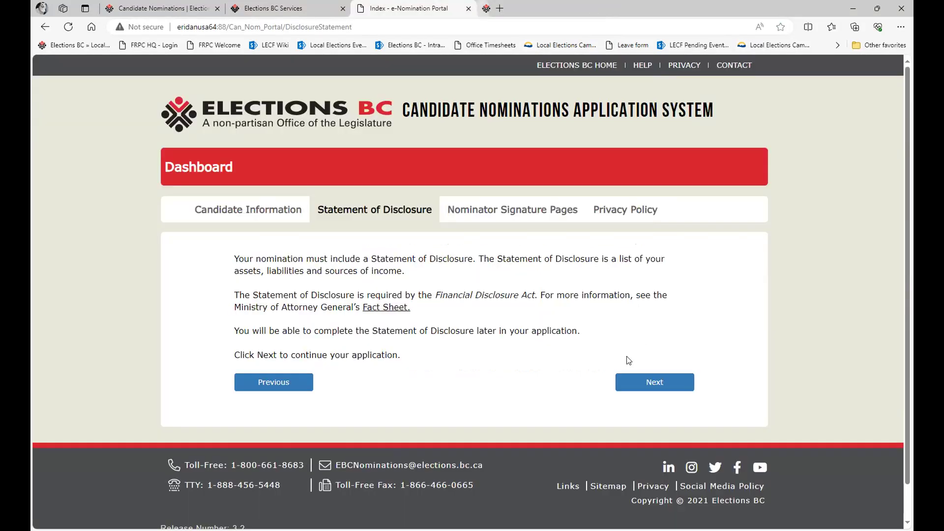
Continue to the Nominator Signature Pages section, download the pre-filled nominators form for viewing, and close it.
{"action": "left_click", "coordinate": [645, 390]}
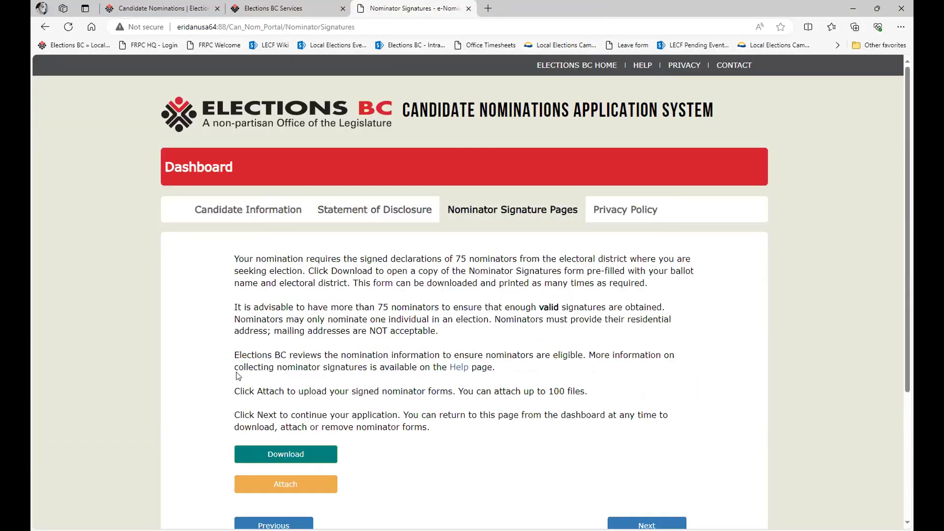
{"action": "scroll", "coordinate": [154, 358], "scroll_direction": "down", "scroll_amount": 1}
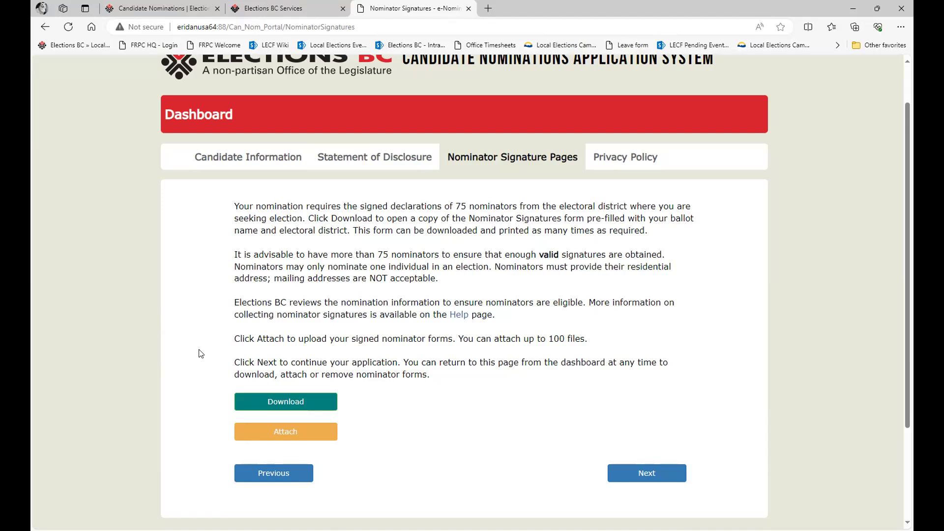
{"action": "left_click", "coordinate": [284, 403]}
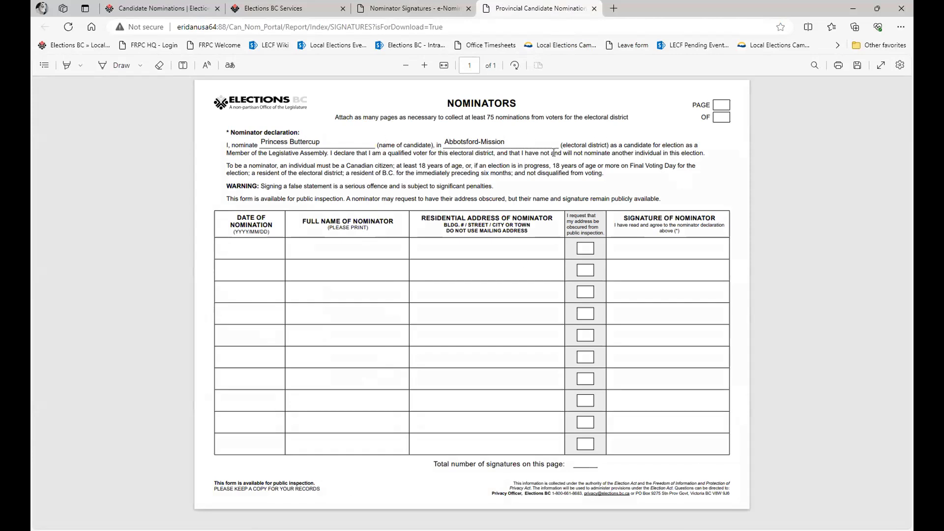
{"action": "left_click", "coordinate": [594, 8]}
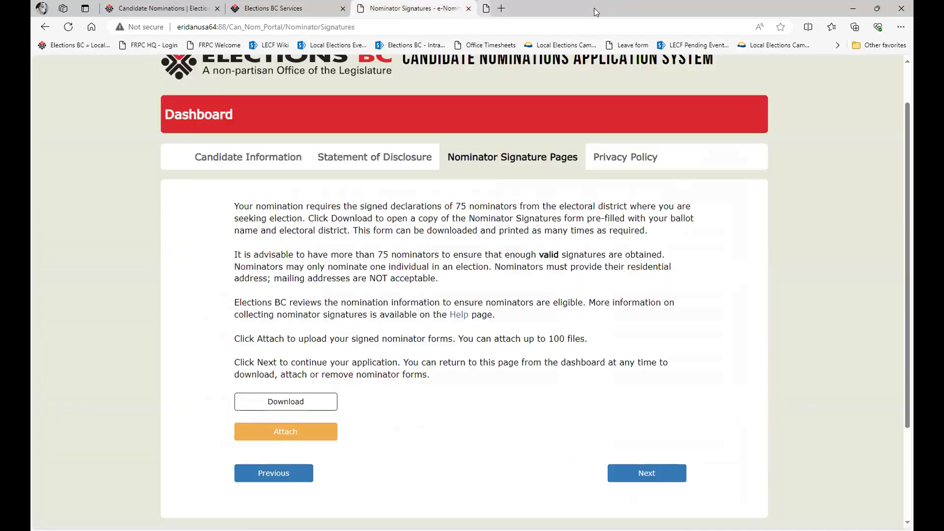
Attach the signed NominatorSignatures PDF from the presentation materials folder to the Nominator Signature Pages section and finish the upload.
{"action": "left_click", "coordinate": [260, 432]}
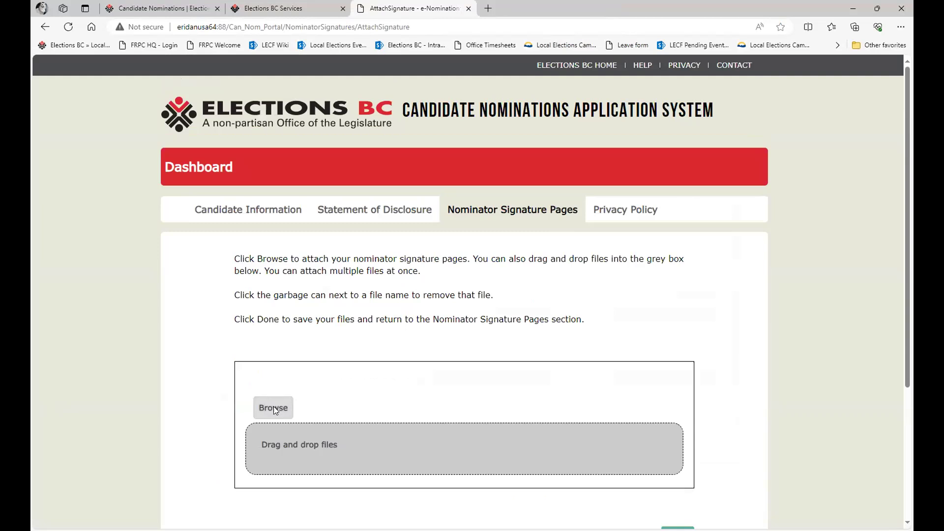
{"action": "left_click", "coordinate": [273, 408]}
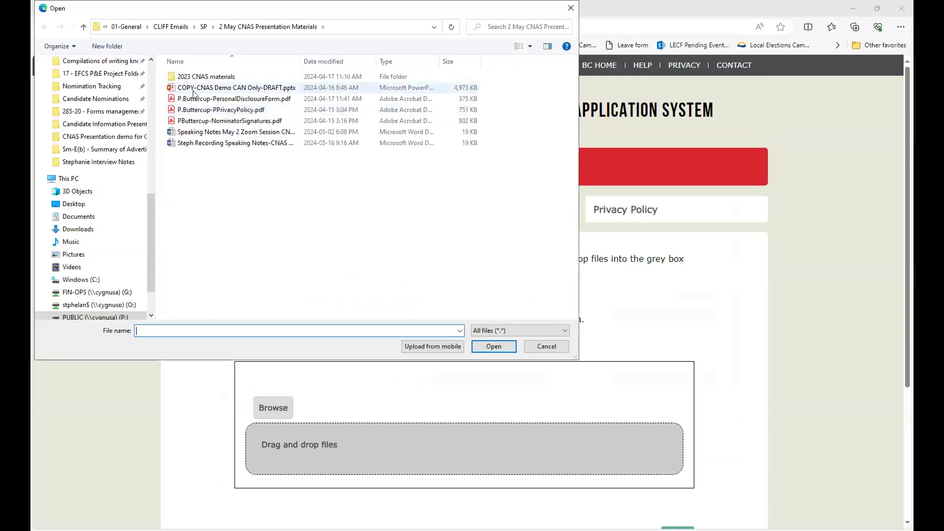
{"action": "left_click", "coordinate": [211, 121]}
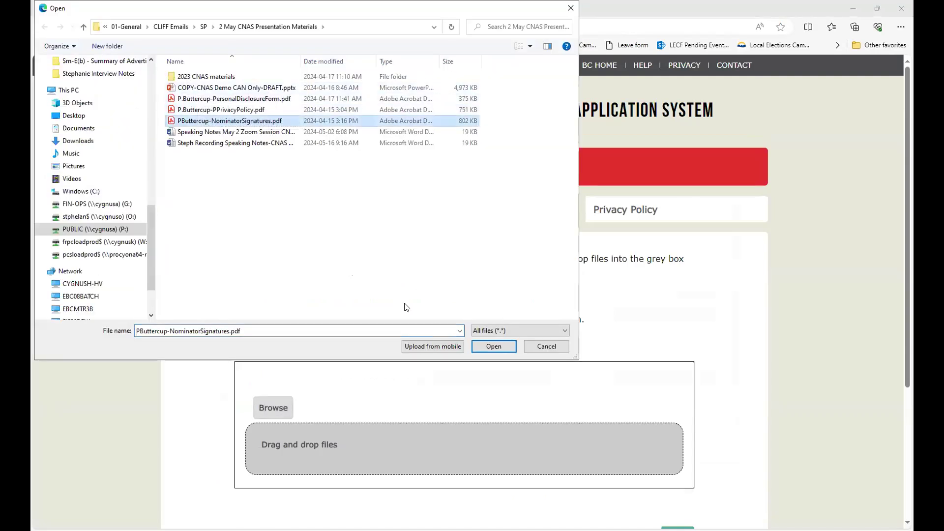
{"action": "left_click", "coordinate": [492, 347]}
{"action": "scroll", "coordinate": [634, 366], "scroll_direction": "down", "scroll_amount": 2}
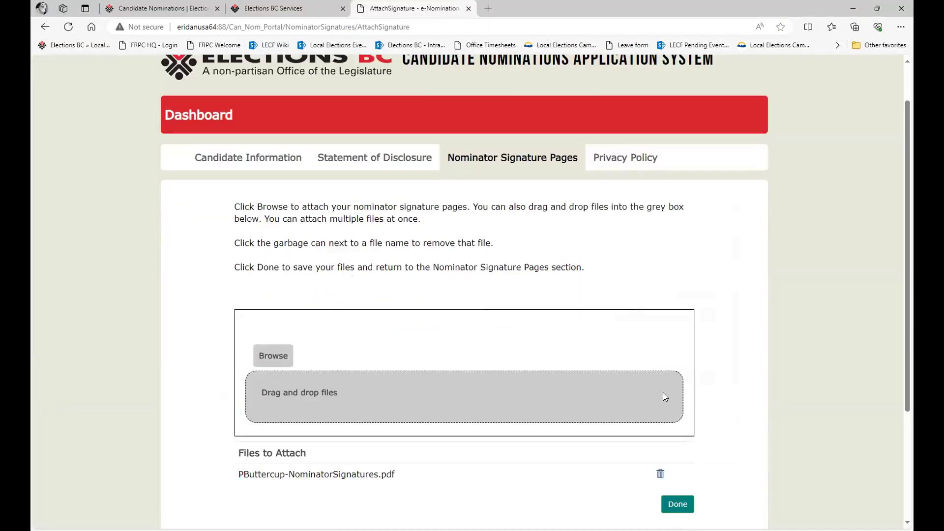
{"action": "left_click", "coordinate": [677, 452]}
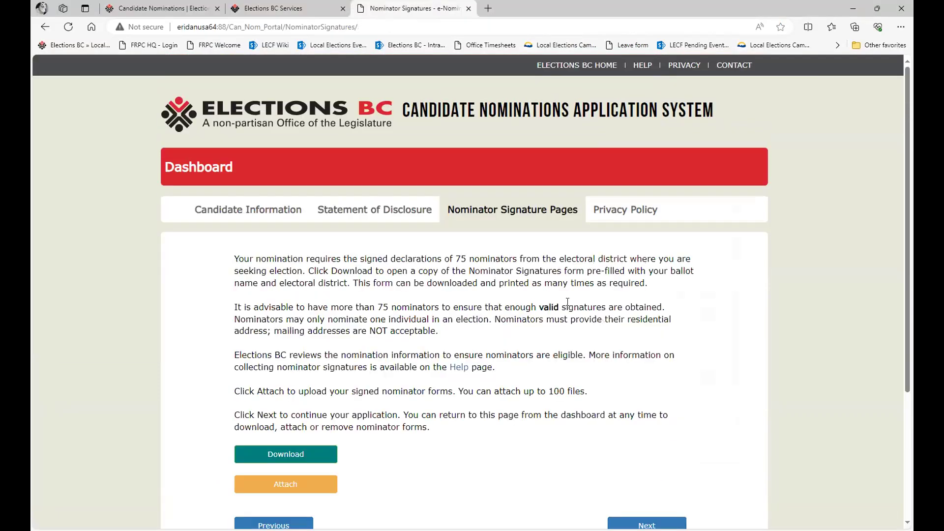
Continue to the Privacy Policy section, read its instructions, and proceed to the Auditor form without attaching a policy.
{"action": "scroll", "coordinate": [565, 304], "scroll_direction": "down", "scroll_amount": 1}
{"action": "left_click", "coordinate": [640, 473]}
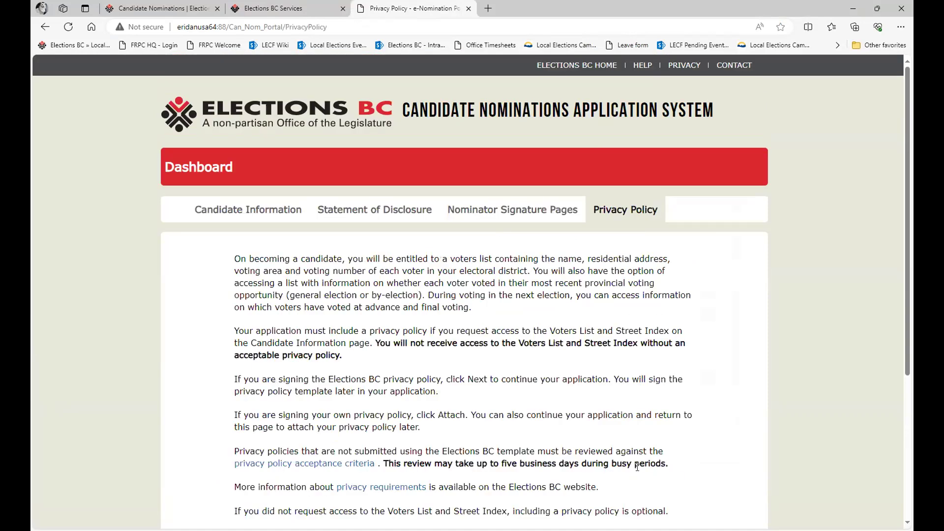
{"action": "scroll", "coordinate": [709, 328], "scroll_direction": "down", "scroll_amount": 1}
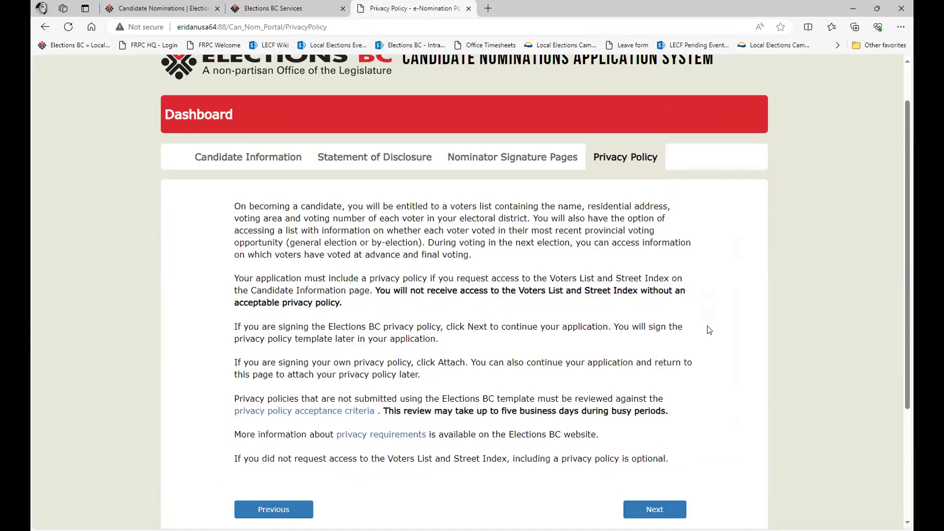
{"action": "scroll", "coordinate": [709, 329], "scroll_direction": "down", "scroll_amount": 1}
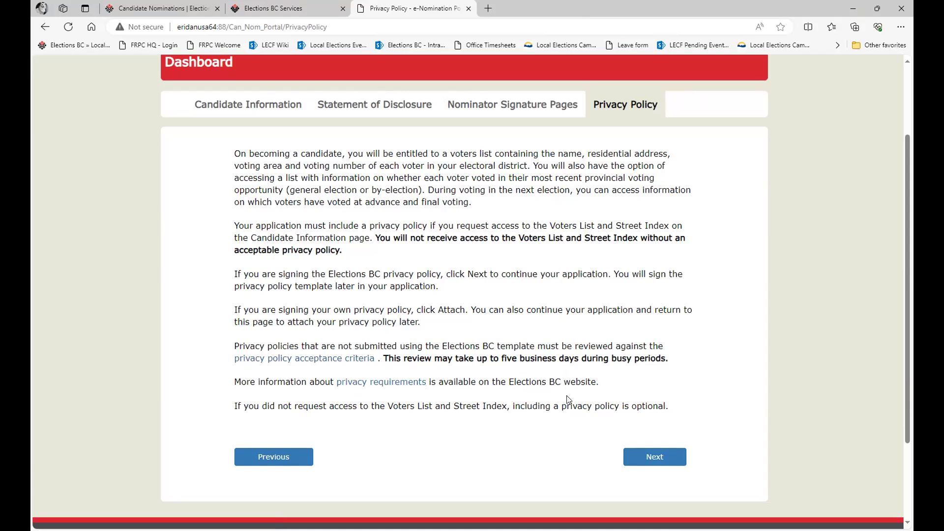
{"action": "left_click", "coordinate": [658, 459]}
Review the appointed auditor firm's details and effective date, and save the Auditor form.
{"action": "scroll", "coordinate": [763, 376], "scroll_direction": "down", "scroll_amount": 3}
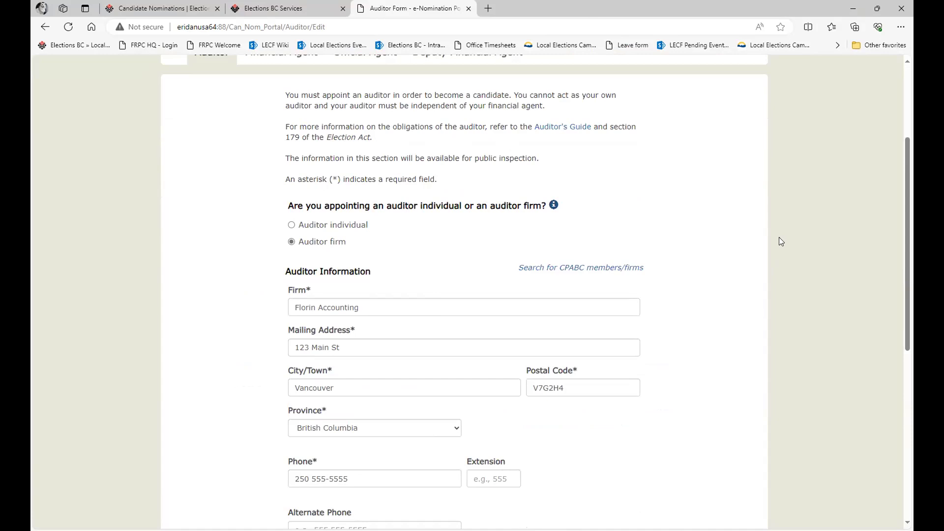
{"action": "scroll", "coordinate": [779, 238], "scroll_direction": "down", "scroll_amount": 2}
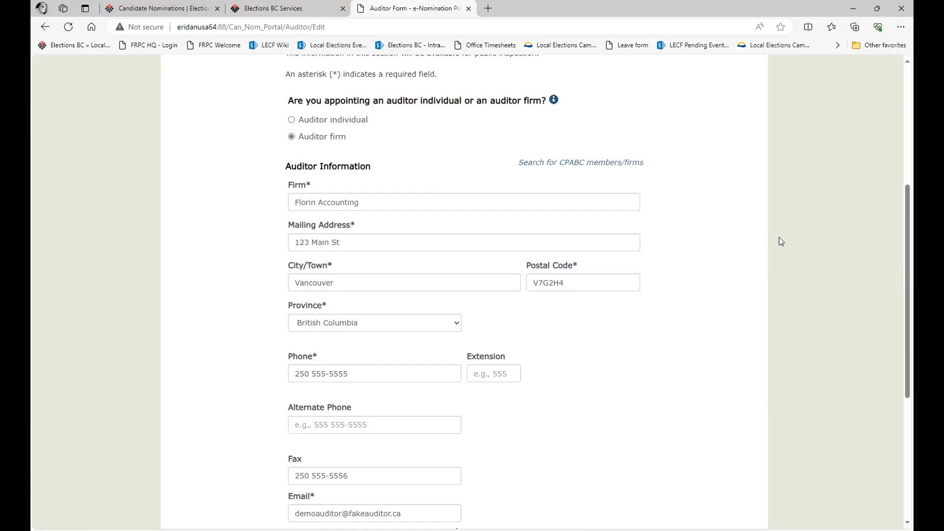
{"action": "scroll", "coordinate": [779, 237], "scroll_direction": "down", "scroll_amount": 1}
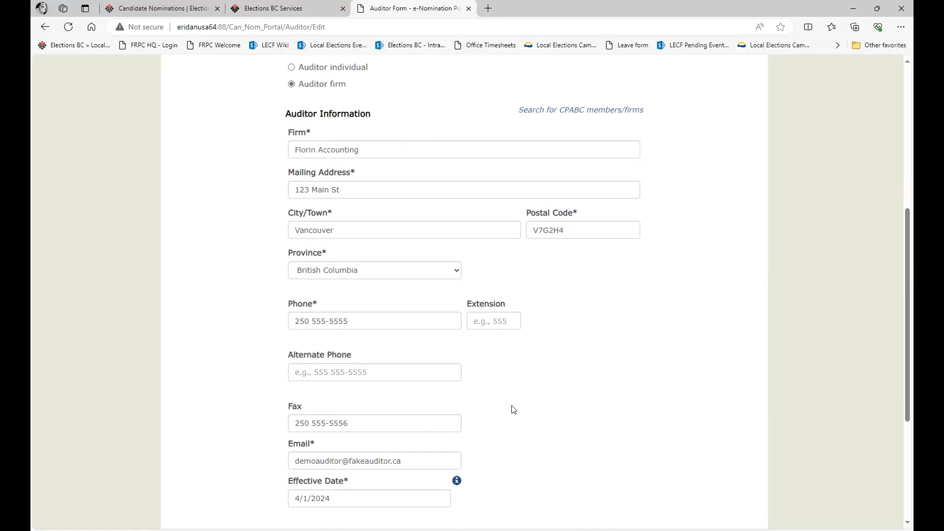
{"action": "scroll", "coordinate": [604, 300], "scroll_direction": "down", "scroll_amount": 2}
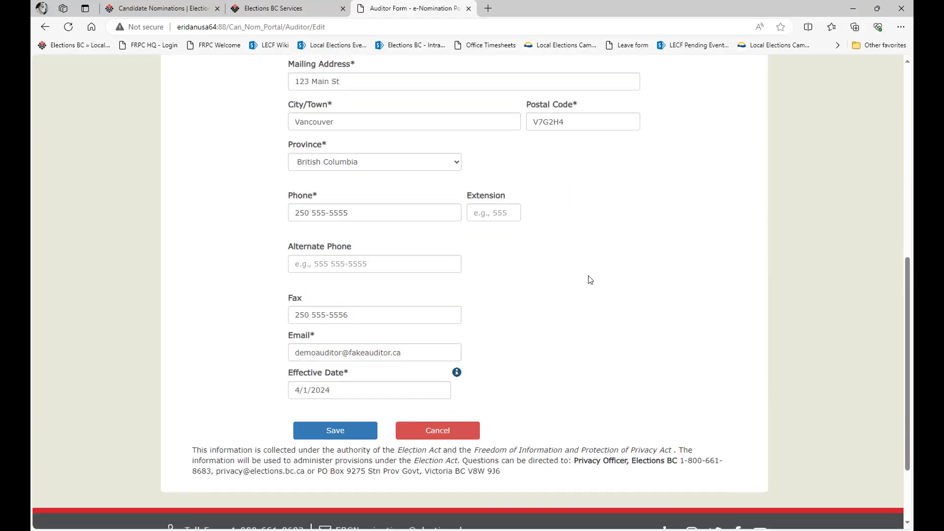
{"action": "scroll", "coordinate": [590, 280], "scroll_direction": "down", "scroll_amount": 2}
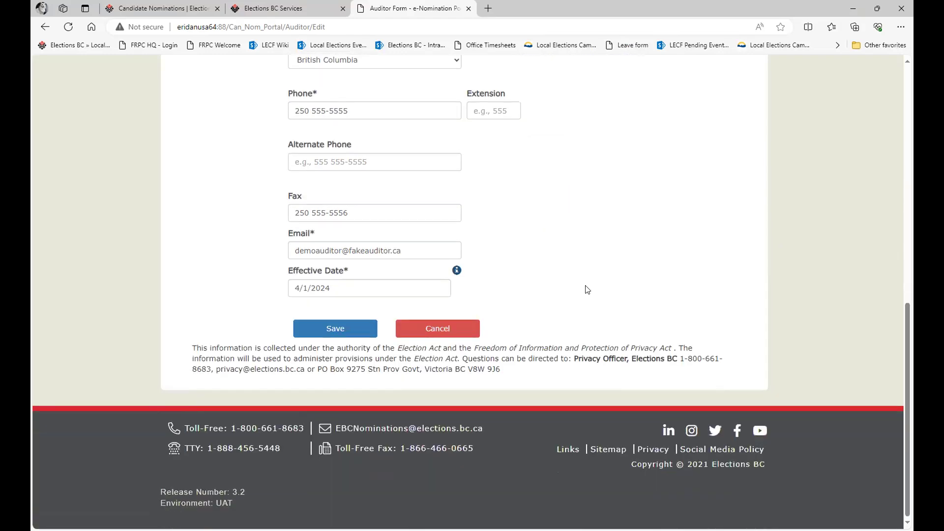
{"action": "left_click", "coordinate": [321, 335]}
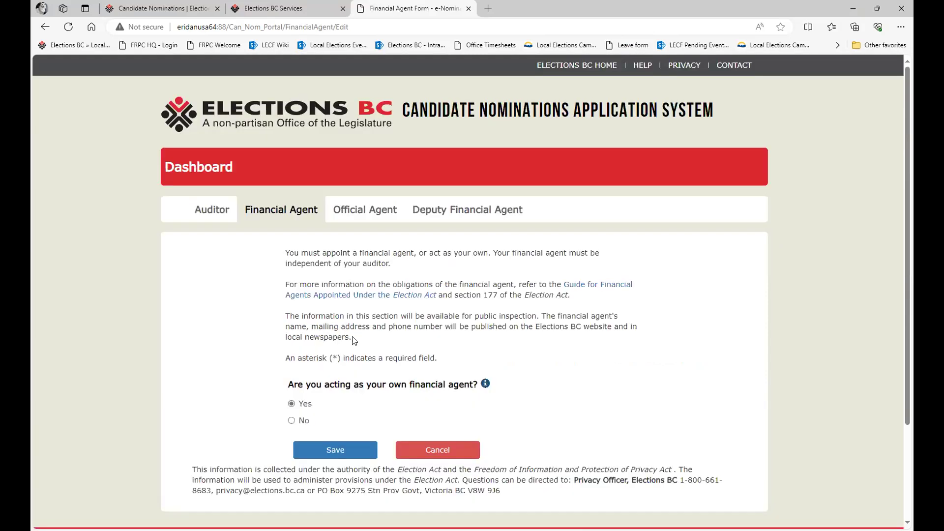
Answer No to acting as your own financial agent and enter the agent's first, middle and last names.
{"action": "scroll", "coordinate": [222, 320], "scroll_direction": "down", "scroll_amount": 2}
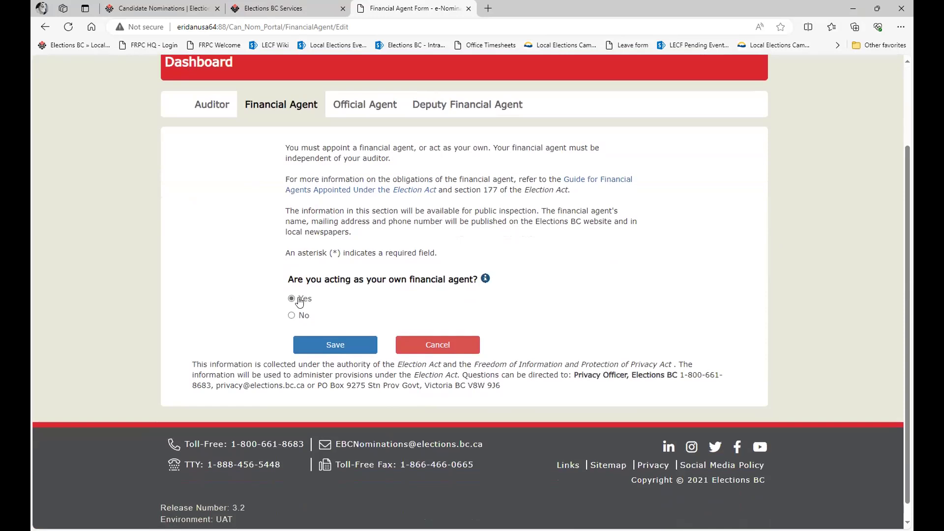
{"action": "left_click", "coordinate": [293, 315]}
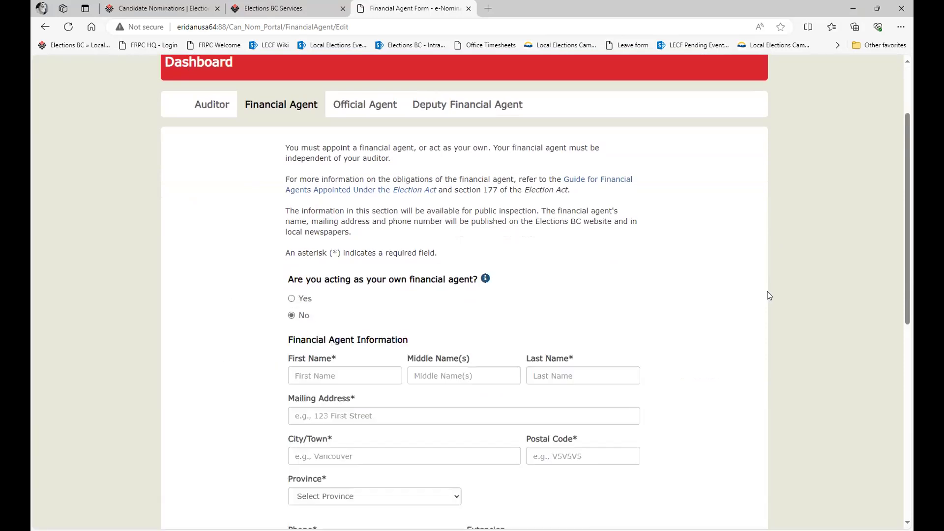
{"action": "scroll", "coordinate": [769, 295], "scroll_direction": "down", "scroll_amount": 4}
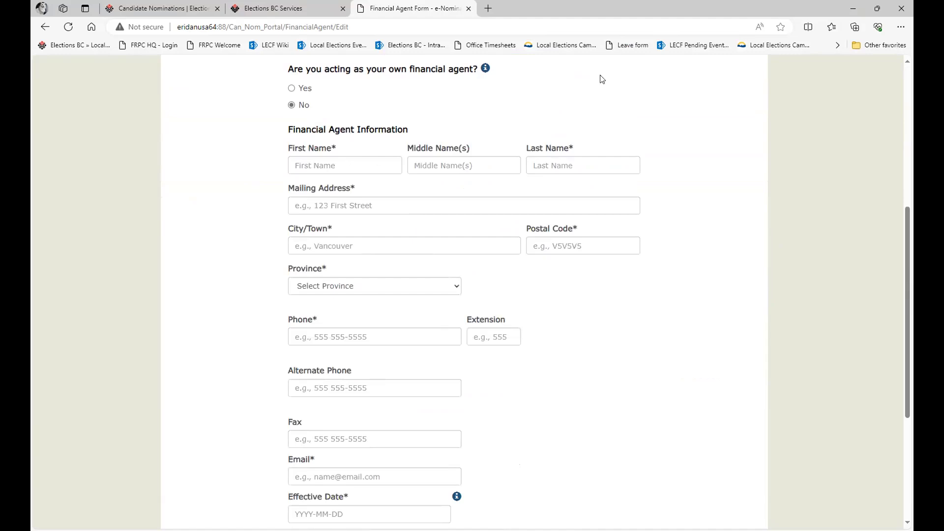
{"action": "key", "text": "Tab"}
{"action": "type", "text": "Westley"}
{"action": "key", "text": "Tab"}
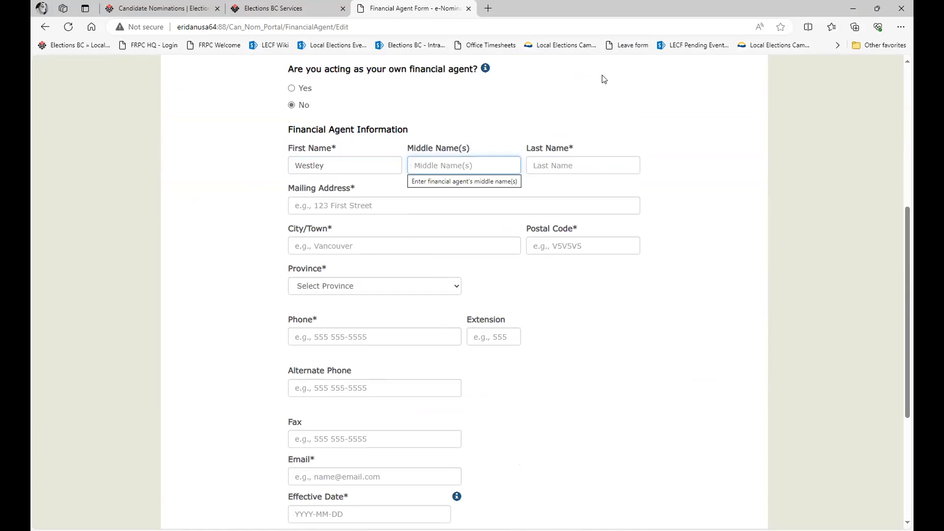
{"action": "type", "text": "Pirate"}
{"action": "key", "text": "Tab"}
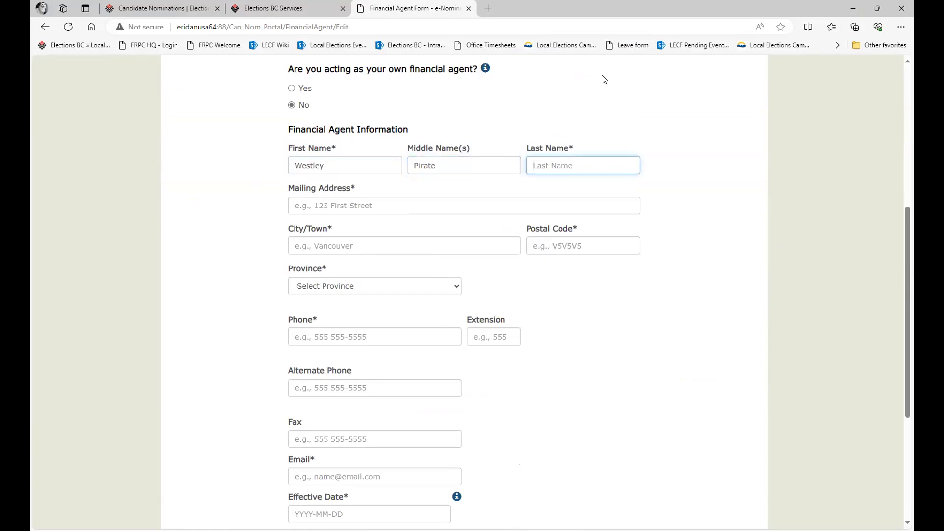
{"action": "type", "text": "Roberts"}
Enter the financial agent's mailing address and postal code, with Vancouver as the city and British Columbia as the province.
{"action": "left_click", "coordinate": [510, 201]}
{"action": "type", "text": "13 Main "}
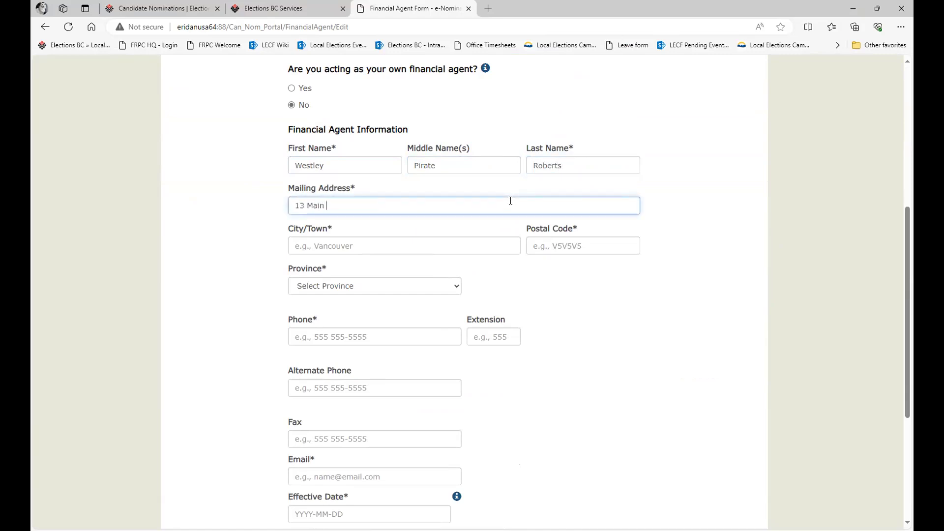
{"action": "type", "text": "st"}
{"action": "key", "text": "BackSpace"}
{"action": "key", "text": "BackSpace"}
{"action": "type", "text": "St"}
{"action": "key", "text": "Tab"}
{"action": "type", "text": "Vancouver"}
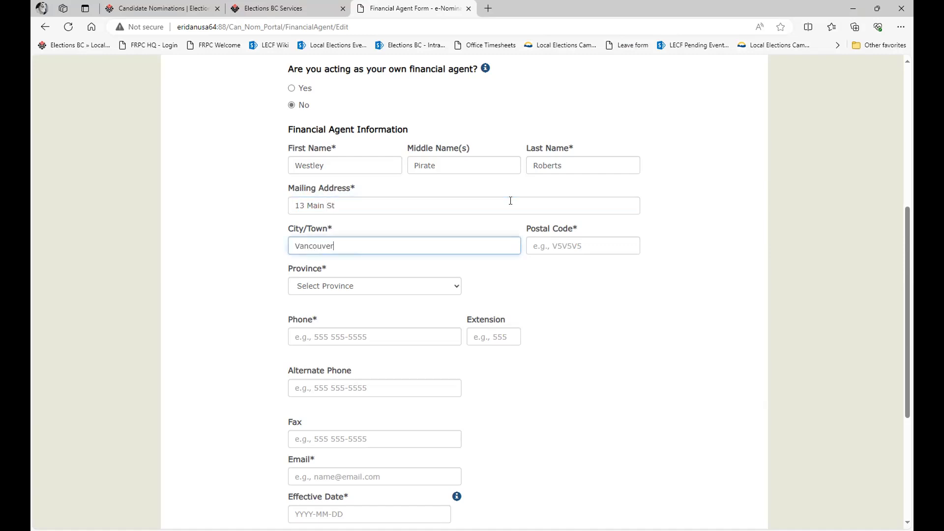
{"action": "key", "text": "Tab"}
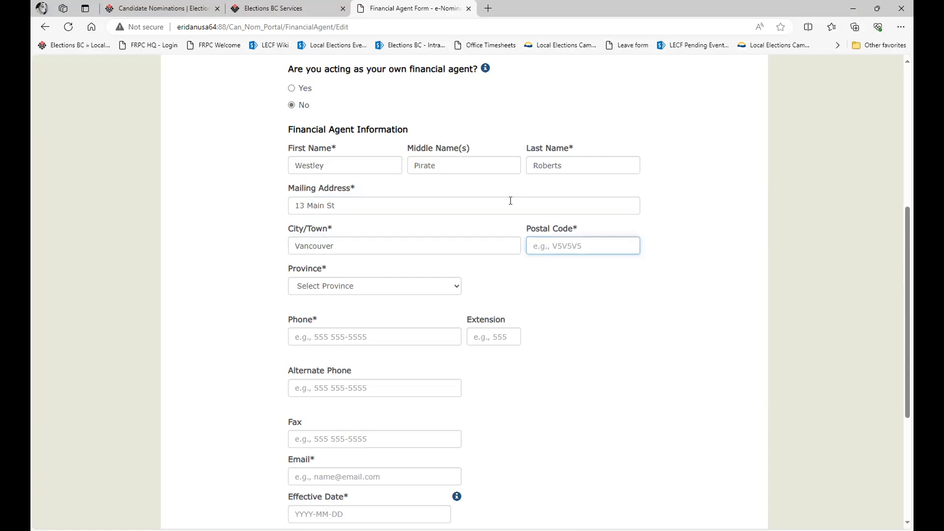
{"action": "type", "text": "V8V1H7"}
{"action": "left_click", "coordinate": [429, 290]}
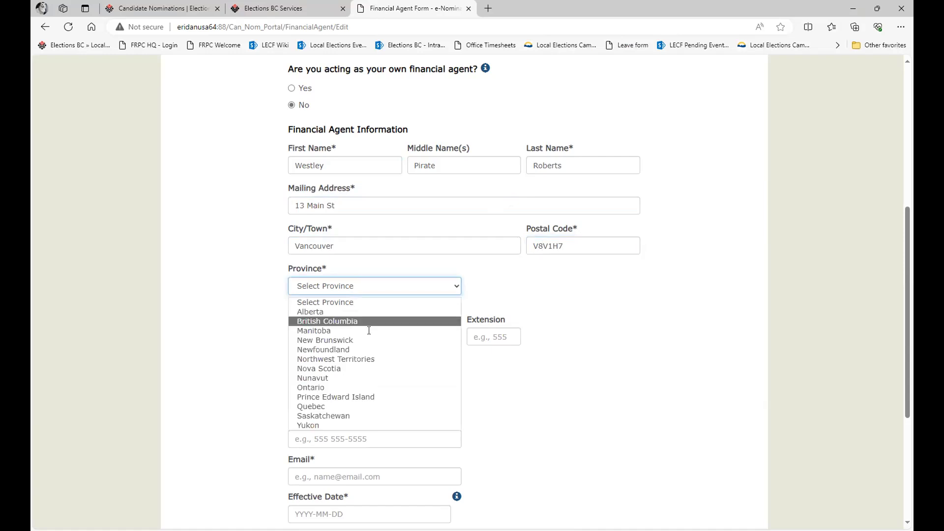
{"action": "left_click", "coordinate": [353, 319]}
Fill in the financial agent's phone number and e-mail address using the saved suggestions.
{"action": "left_click", "coordinate": [367, 335]}
{"action": "type", "text": "250"}
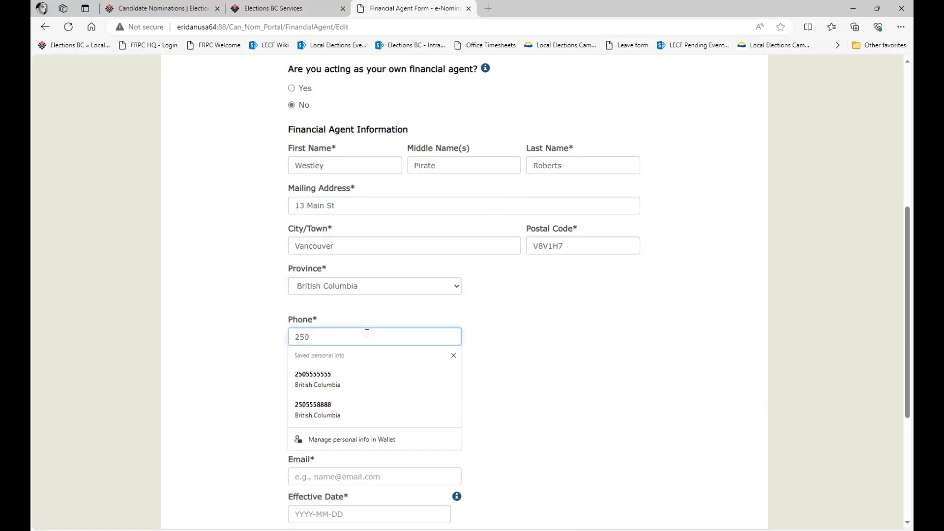
{"action": "left_click", "coordinate": [346, 378]}
{"action": "left_click", "coordinate": [496, 386]}
{"action": "scroll", "coordinate": [498, 388], "scroll_direction": "down", "scroll_amount": 1}
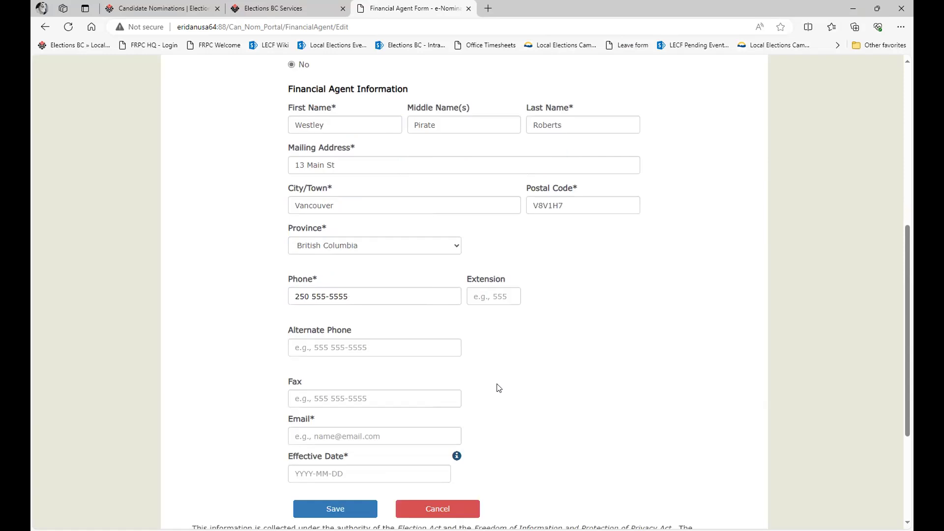
{"action": "scroll", "coordinate": [498, 386], "scroll_direction": "down", "scroll_amount": 3}
{"action": "left_click", "coordinate": [357, 319]}
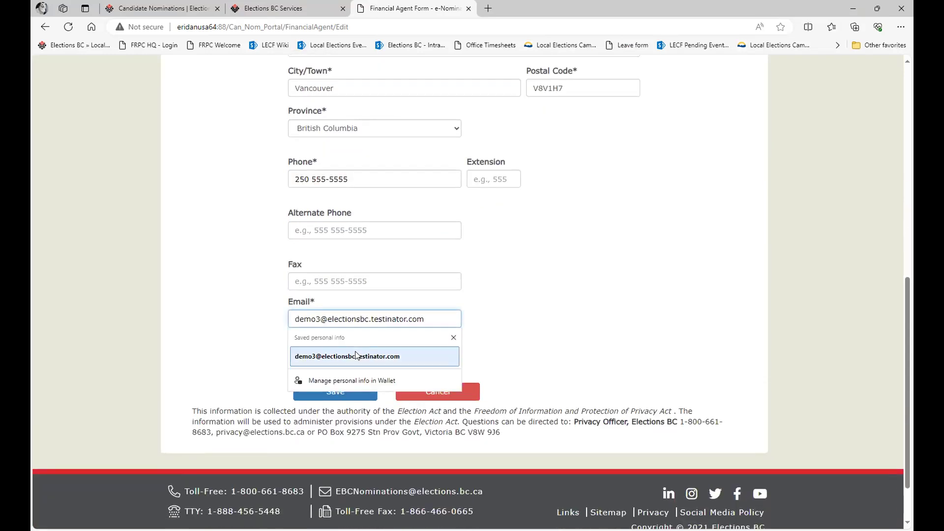
Set the financial agent's effective date to 2024-05-07 and save the Financial Agent form.
{"action": "key", "text": "Tab"}
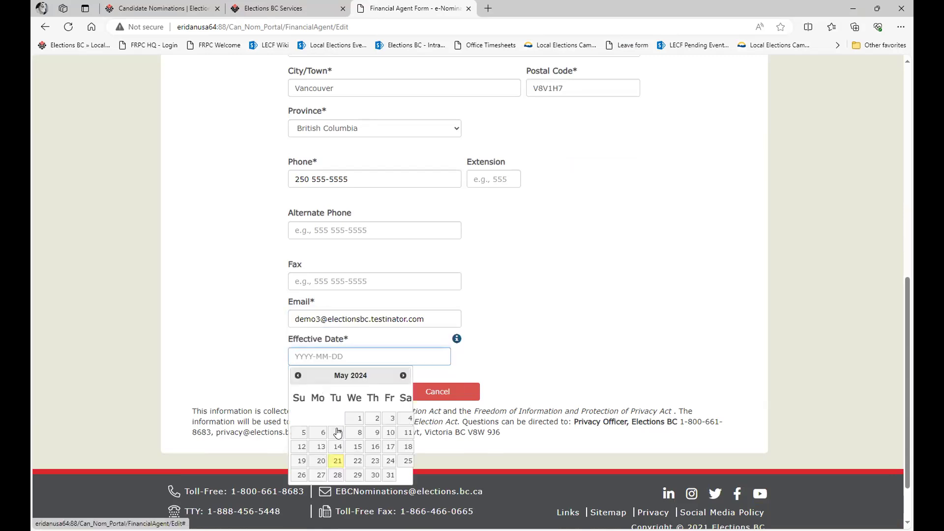
{"action": "left_click", "coordinate": [338, 433]}
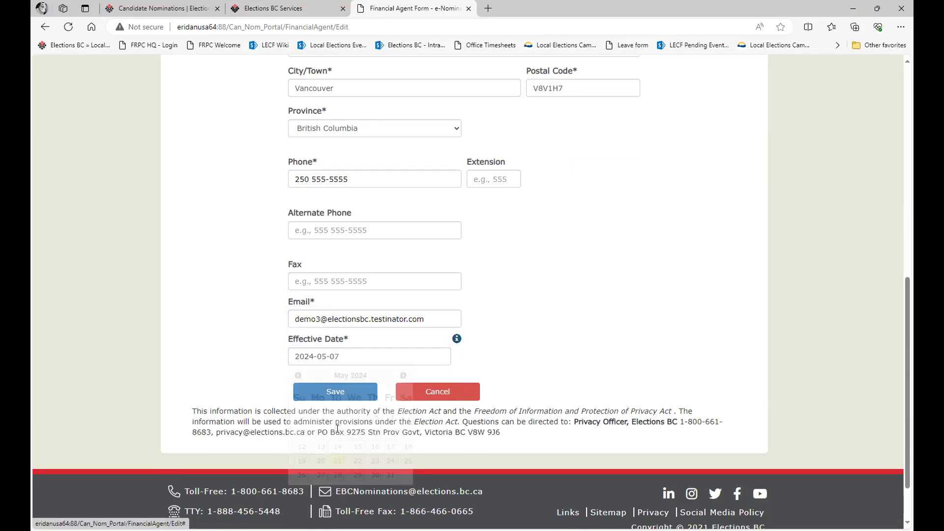
{"action": "left_click", "coordinate": [326, 392]}
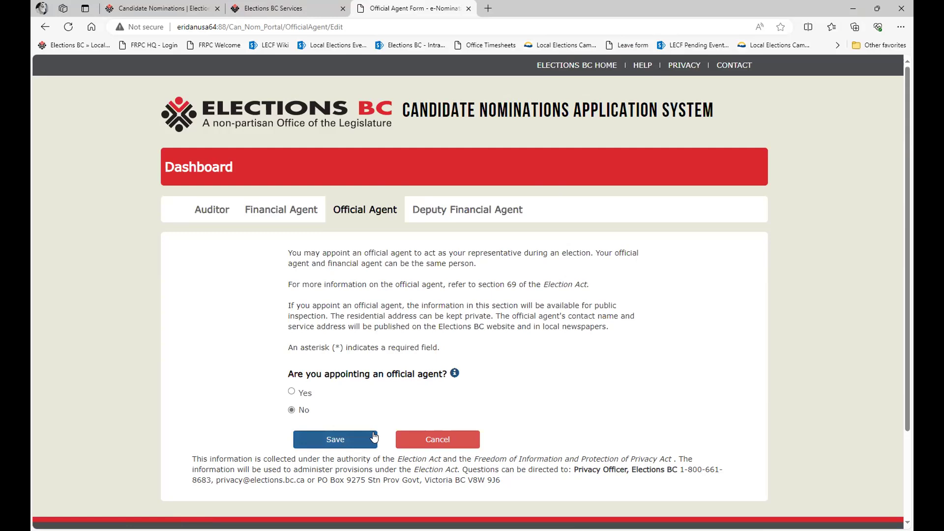
{"action": "left_click", "coordinate": [302, 393]}
{"action": "scroll", "coordinate": [303, 397], "scroll_direction": "down", "scroll_amount": 3}
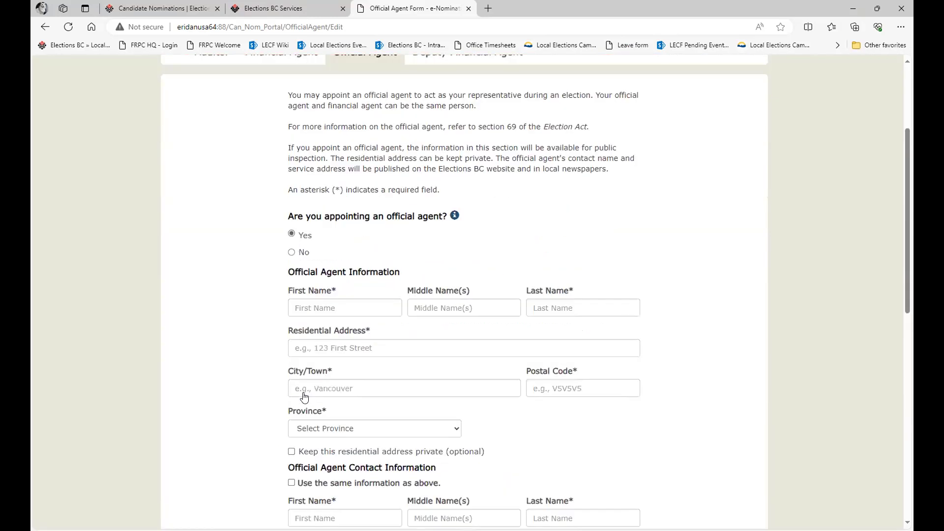
{"action": "left_click", "coordinate": [291, 253]}
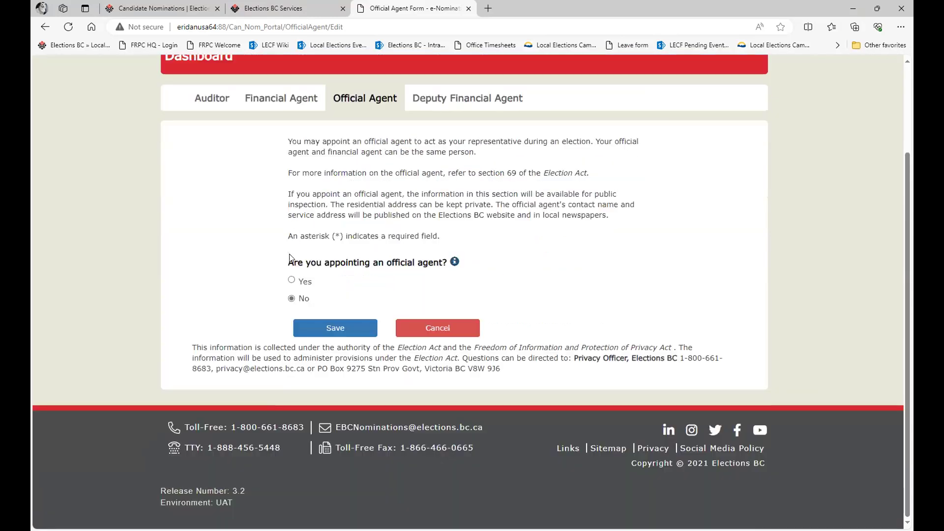
Save the Official Agent form with No selected, and go on past the Deputy Financial Agent section to the dashboard.
{"action": "left_click", "coordinate": [359, 336]}
{"action": "left_click", "coordinate": [365, 445]}
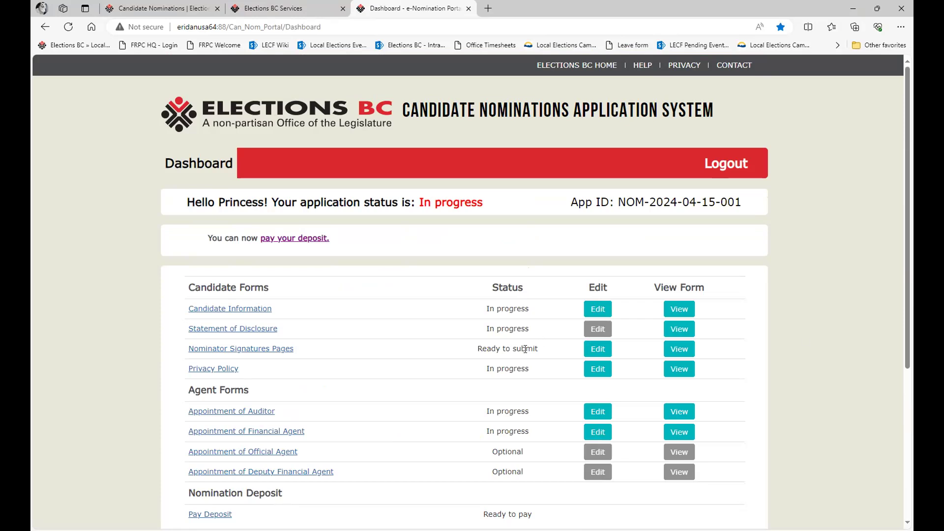
Open the Appointment of Auditor form, view the CPABC member and firm directories in a separate tab, close it, and return to the dashboard.
{"action": "left_click", "coordinate": [250, 414]}
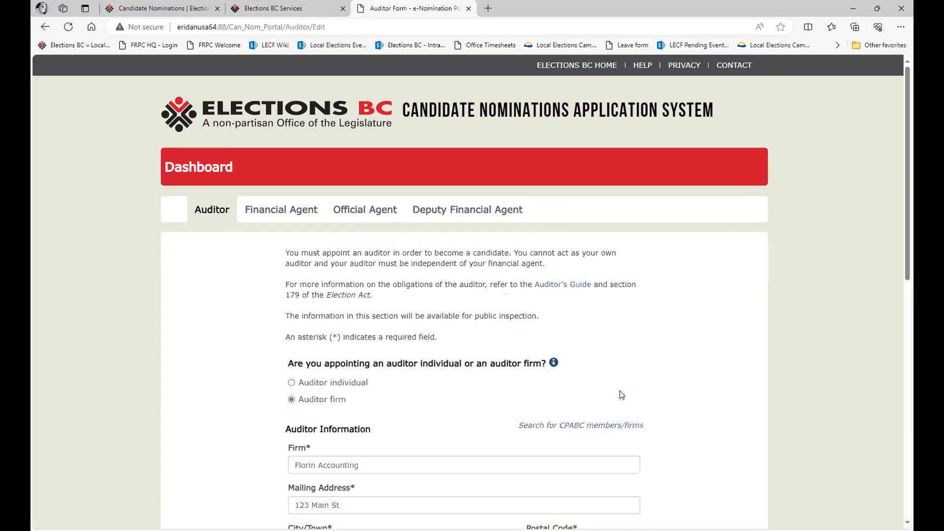
{"action": "left_click", "coordinate": [595, 429]}
{"action": "scroll", "coordinate": [566, 349], "scroll_direction": "down", "scroll_amount": 6}
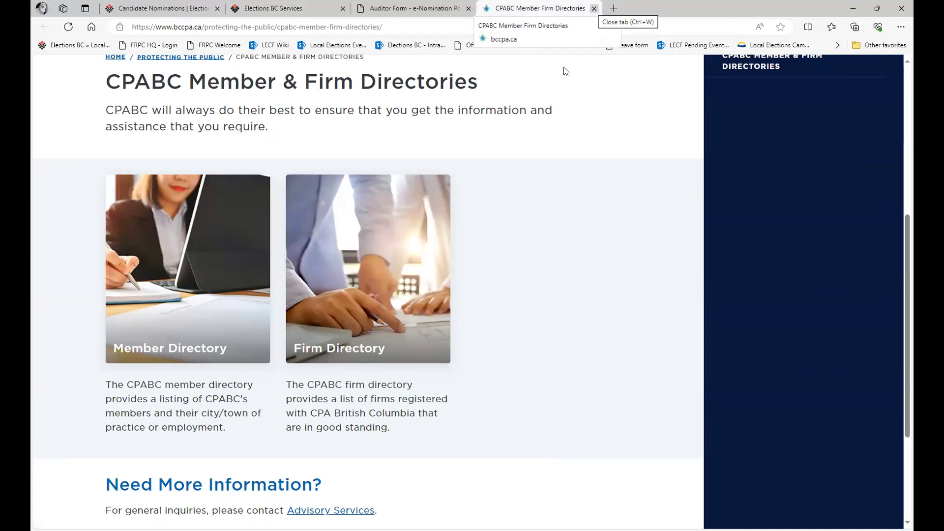
{"action": "key", "text": "ctrl+w"}
{"action": "left_click", "coordinate": [218, 174]}
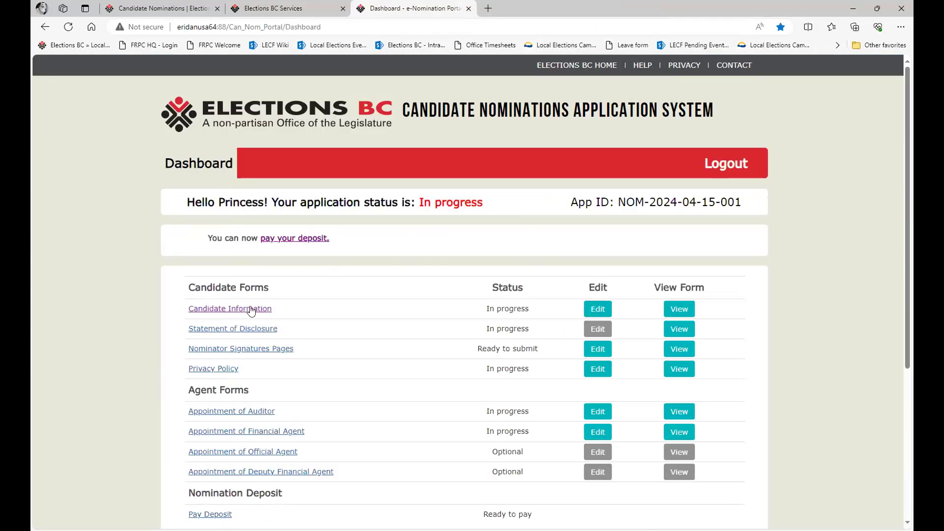
Open the online card payment for the $250 nomination deposit and cancel it.
{"action": "left_click", "coordinate": [297, 238]}
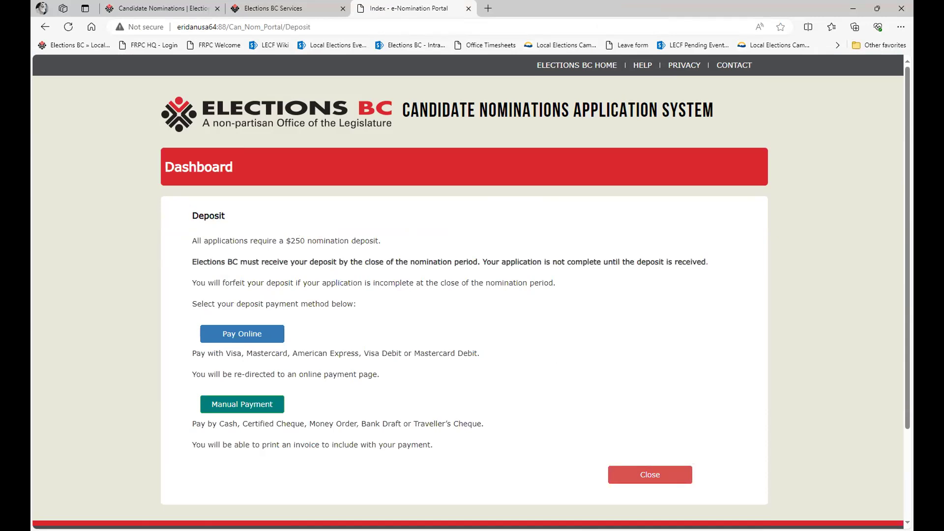
{"action": "left_click", "coordinate": [255, 335]}
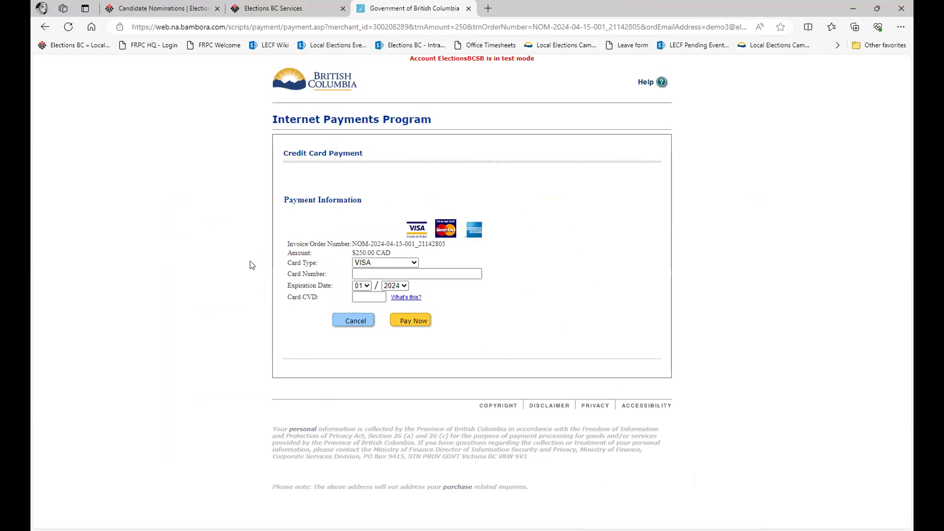
{"action": "left_click", "coordinate": [348, 322]}
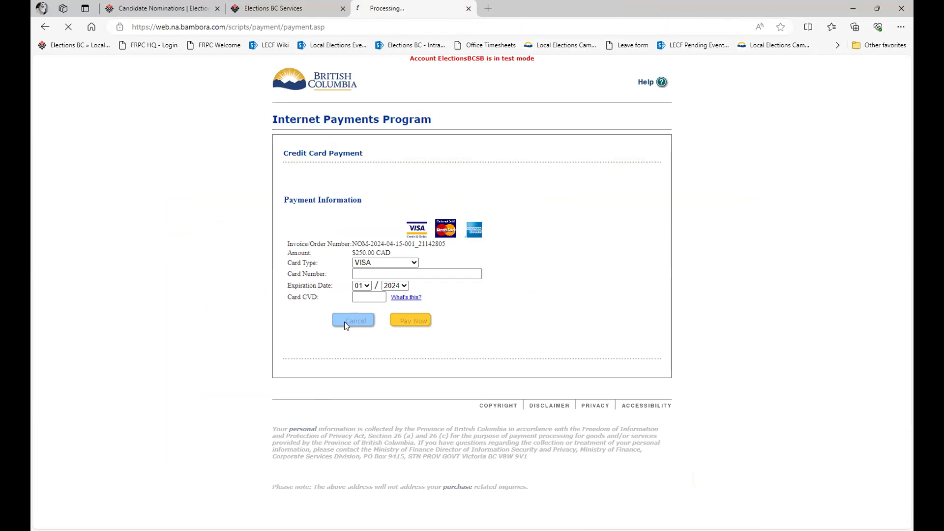
Choose manual payment for the nomination deposit, generate and look over the deposit invoice, and return to the dashboard.
{"action": "scroll", "coordinate": [343, 327], "scroll_direction": "down", "scroll_amount": 1}
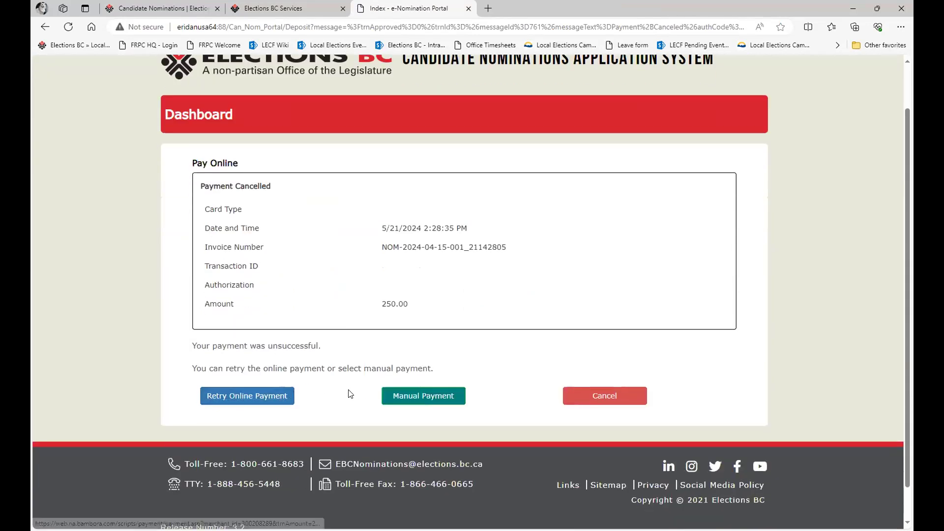
{"action": "left_click", "coordinate": [417, 396]}
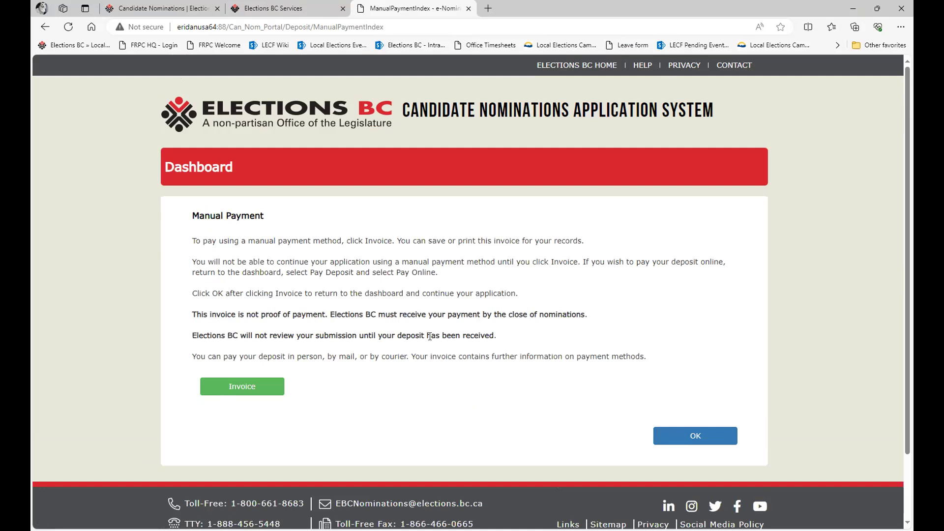
{"action": "left_click", "coordinate": [238, 388]}
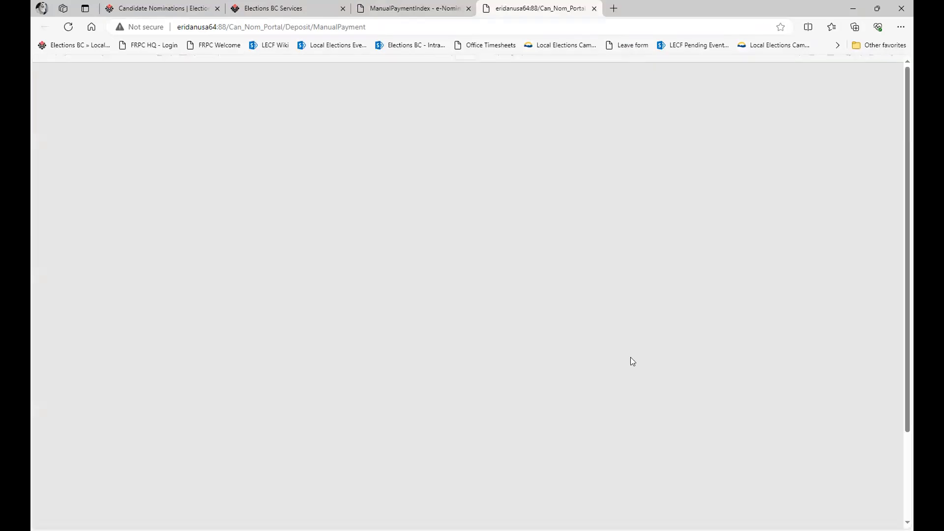
{"action": "scroll", "coordinate": [634, 357], "scroll_direction": "up", "scroll_amount": 3}
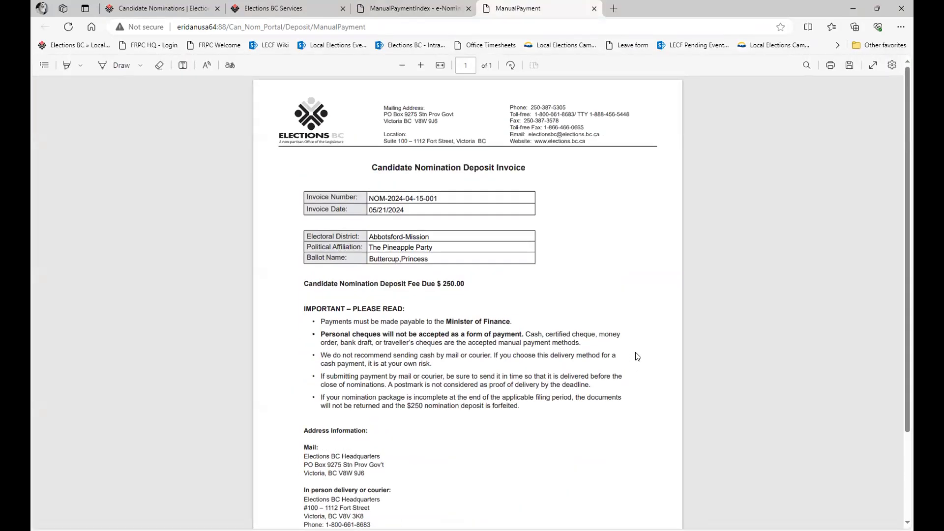
{"action": "scroll", "coordinate": [637, 355], "scroll_direction": "down", "scroll_amount": 3}
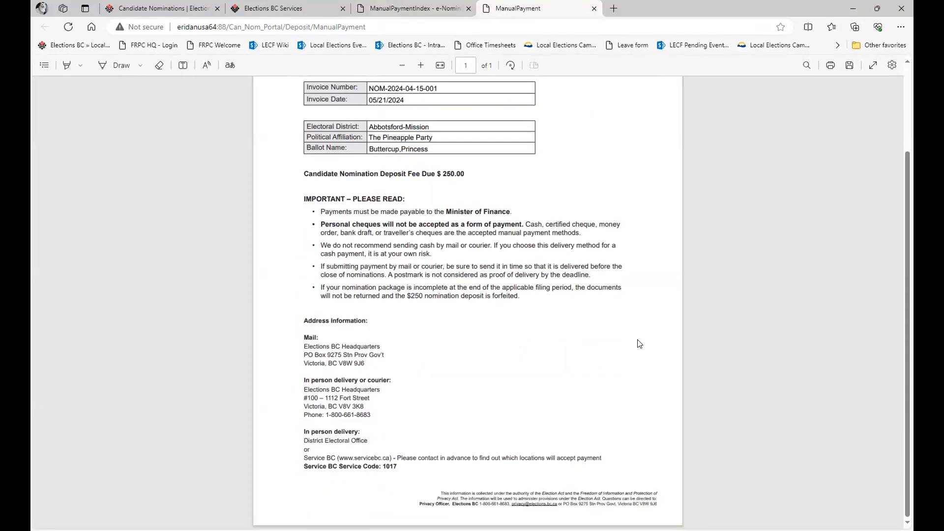
{"action": "left_click", "coordinate": [438, 10]}
{"action": "left_click", "coordinate": [698, 436]}
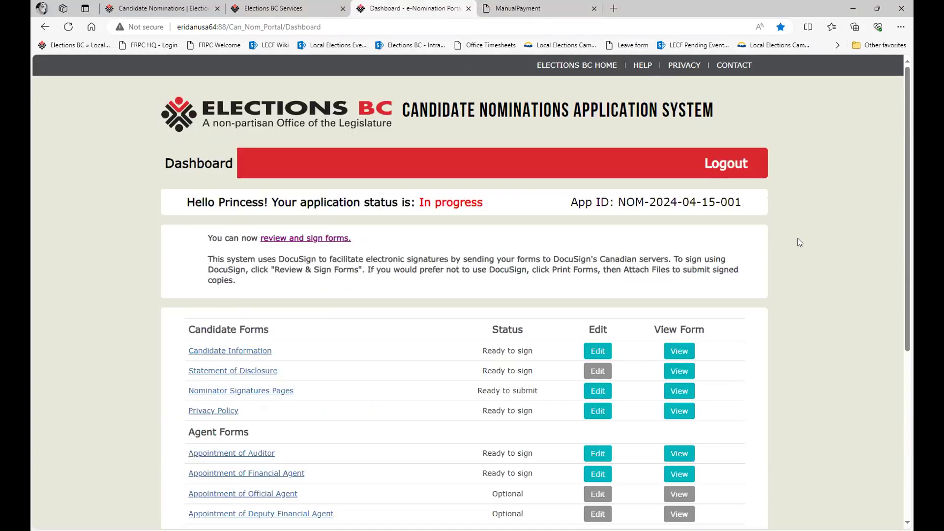
Open the forms for review and signing and check the Candidate Information summary through its Permissions section.
{"action": "scroll", "coordinate": [789, 260], "scroll_direction": "down", "scroll_amount": 2}
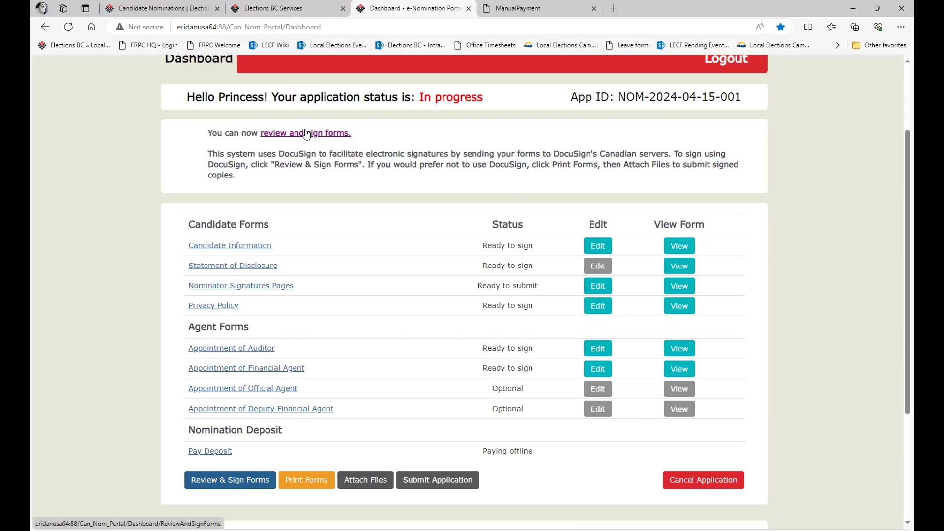
{"action": "left_click", "coordinate": [306, 134]}
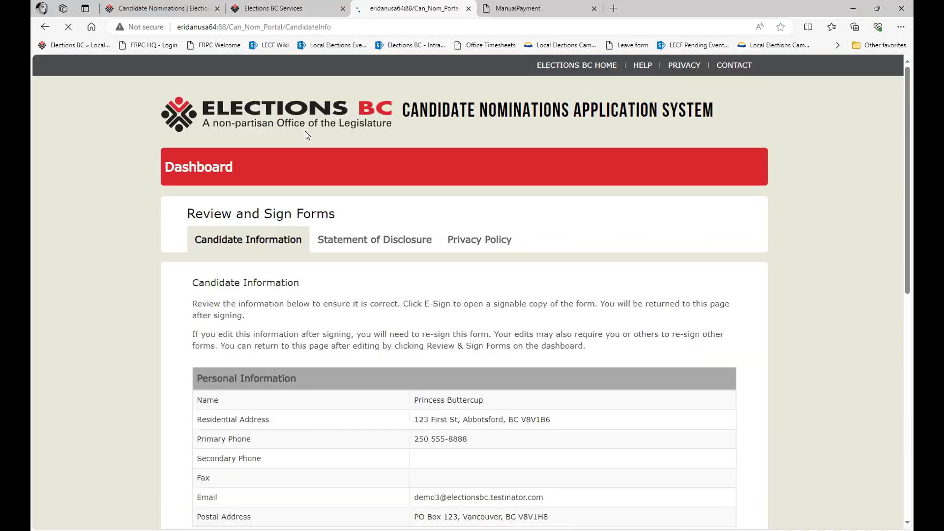
{"action": "scroll", "coordinate": [330, 169], "scroll_direction": "down", "scroll_amount": 2}
{"action": "scroll", "coordinate": [331, 172], "scroll_direction": "down", "scroll_amount": 3}
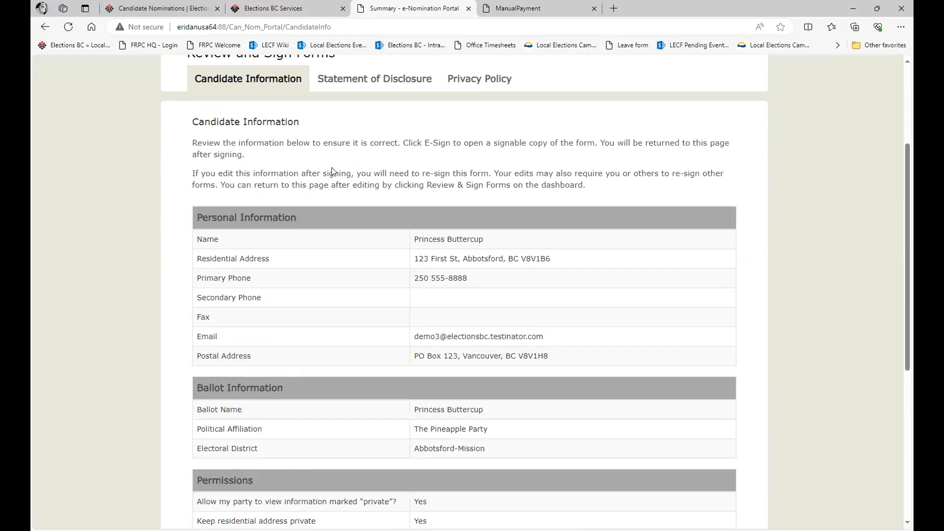
{"action": "scroll", "coordinate": [332, 168], "scroll_direction": "down", "scroll_amount": 2}
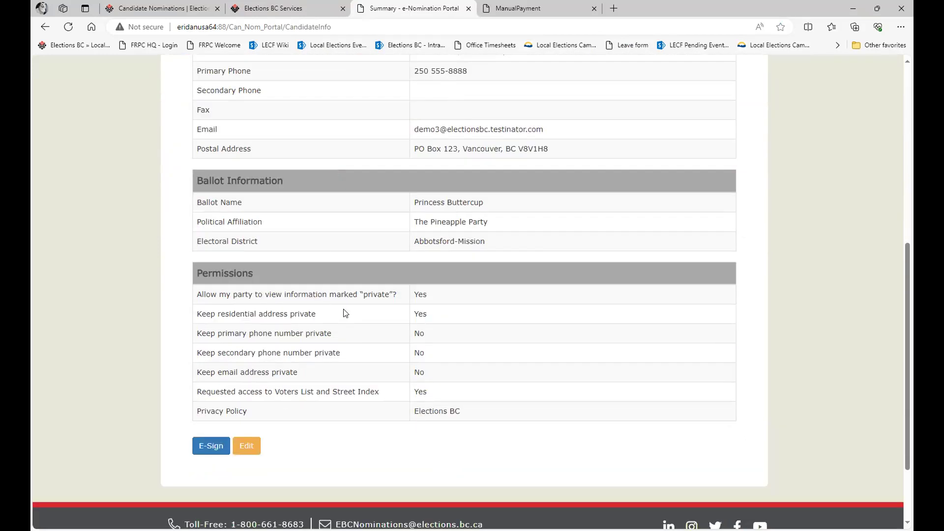
Open the Candidate Information form for e-signing, dismiss the location request, and agree to use electronic records and signatures.
{"action": "left_click", "coordinate": [203, 449]}
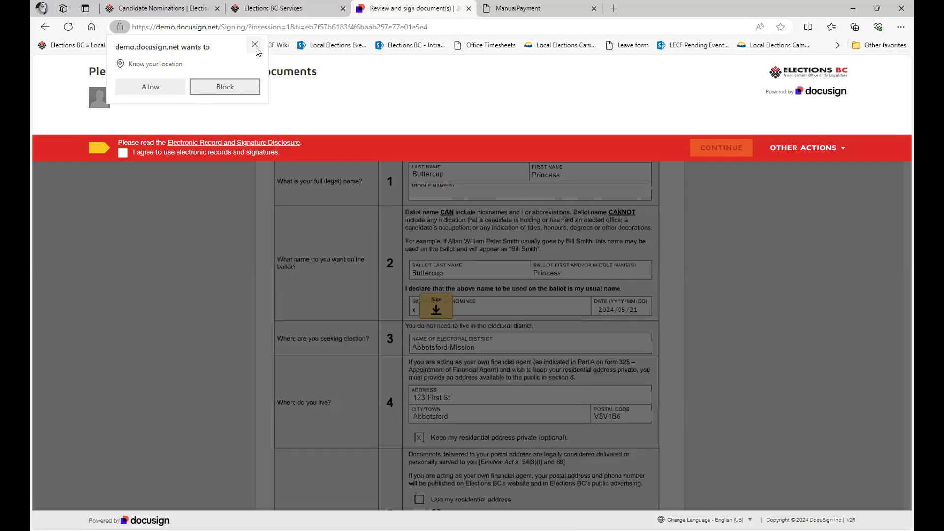
{"action": "left_click", "coordinate": [255, 45]}
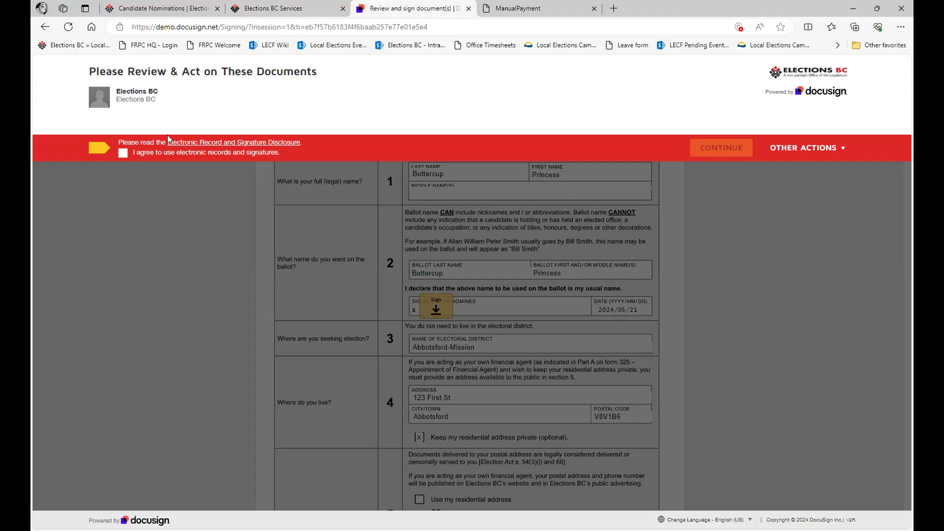
{"action": "left_click", "coordinate": [123, 153]}
{"action": "left_click", "coordinate": [704, 148]}
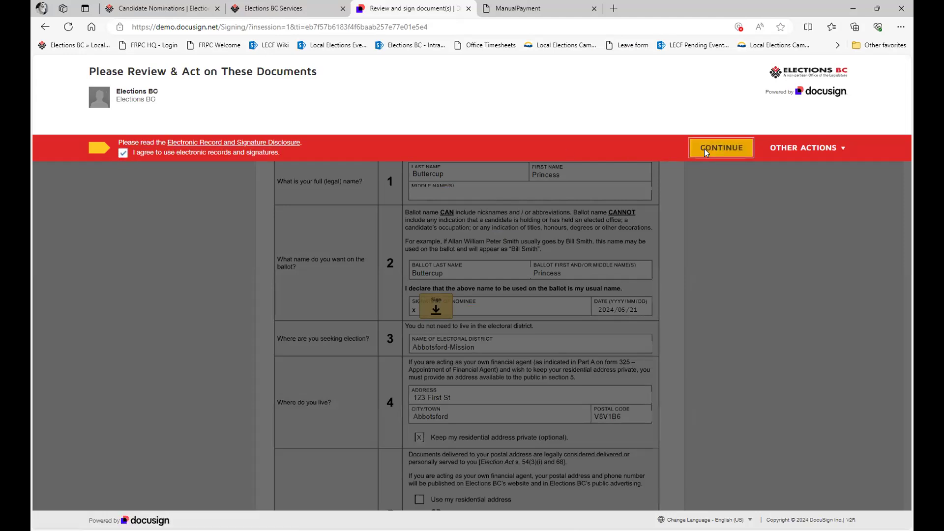
Adopt the suggested signature, sign the required fields of the candidate nomination form, and finish the signing.
{"action": "scroll", "coordinate": [752, 226], "scroll_direction": "down", "scroll_amount": 1}
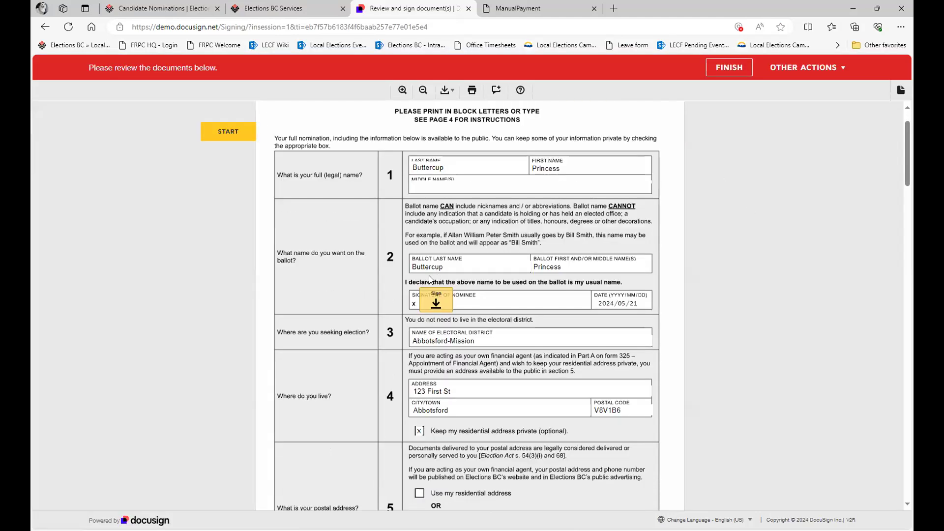
{"action": "left_click", "coordinate": [436, 299]}
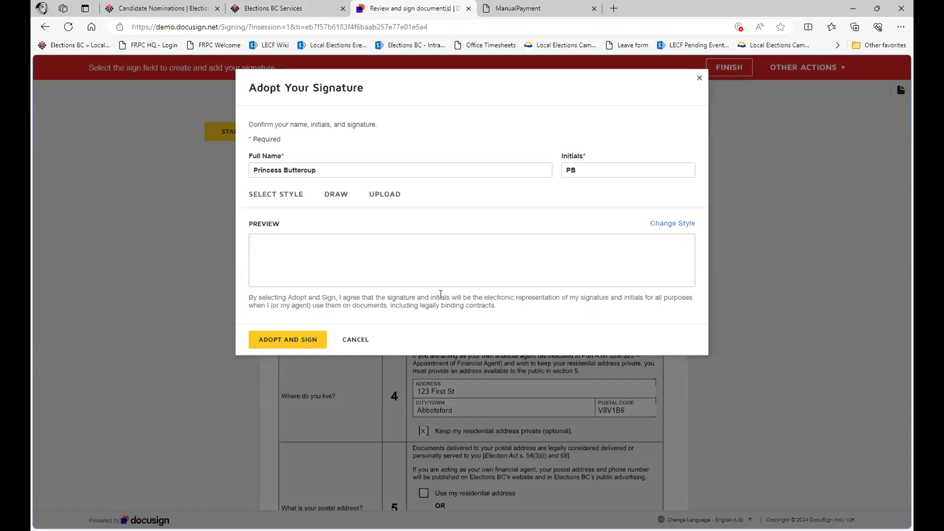
{"action": "left_click", "coordinate": [304, 336]}
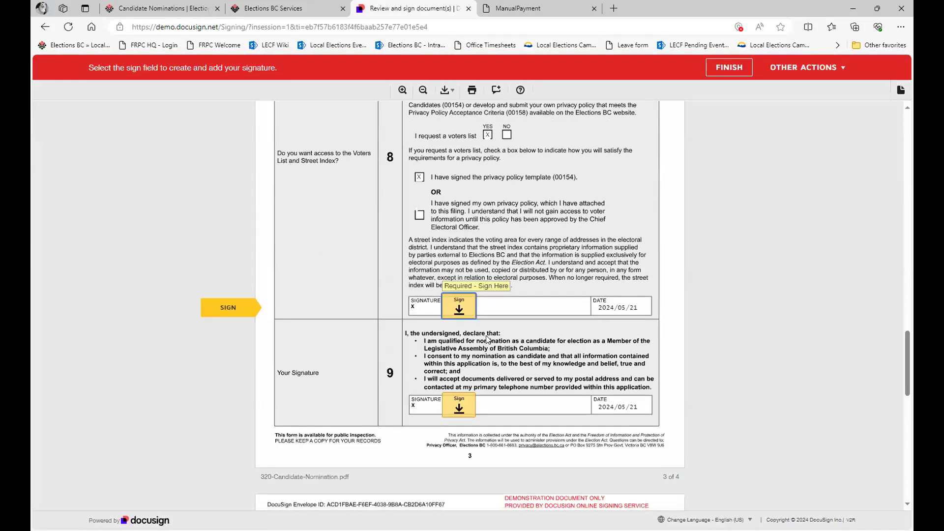
{"action": "scroll", "coordinate": [457, 319], "scroll_direction": "down", "scroll_amount": 1}
{"action": "left_click", "coordinate": [458, 318]}
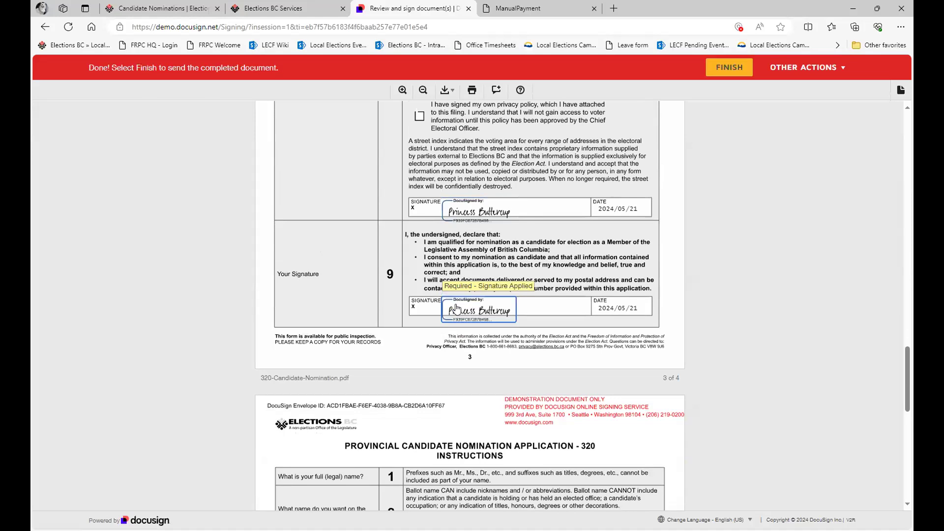
{"action": "scroll", "coordinate": [460, 325], "scroll_direction": "down", "scroll_amount": 10}
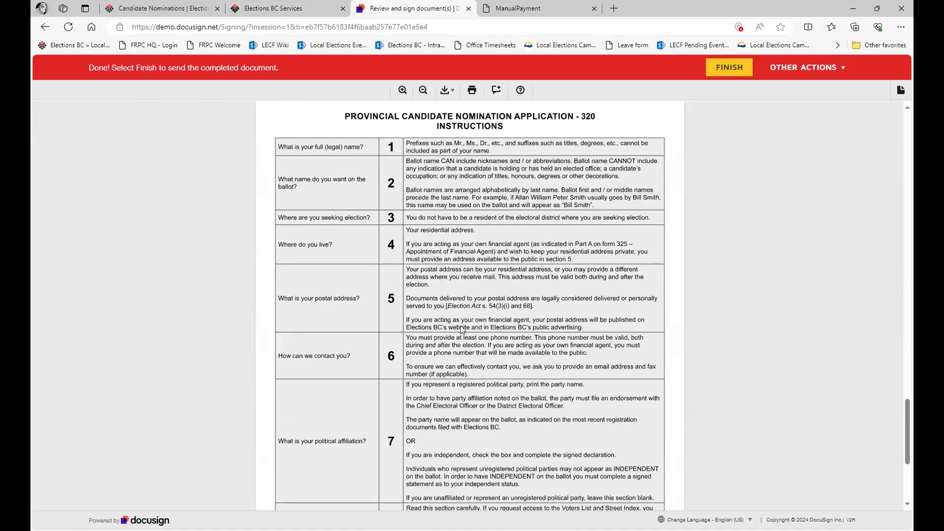
{"action": "left_click", "coordinate": [461, 448]}
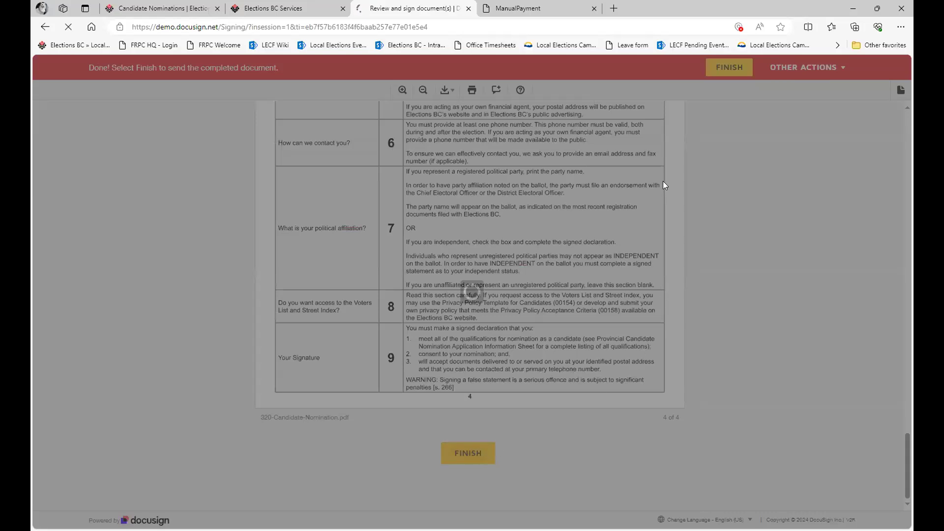
Go on from the signed Candidate Information summary to the Statement of Disclosure and open its signable copy for completion.
{"action": "scroll", "coordinate": [525, 283], "scroll_direction": "down", "scroll_amount": 4}
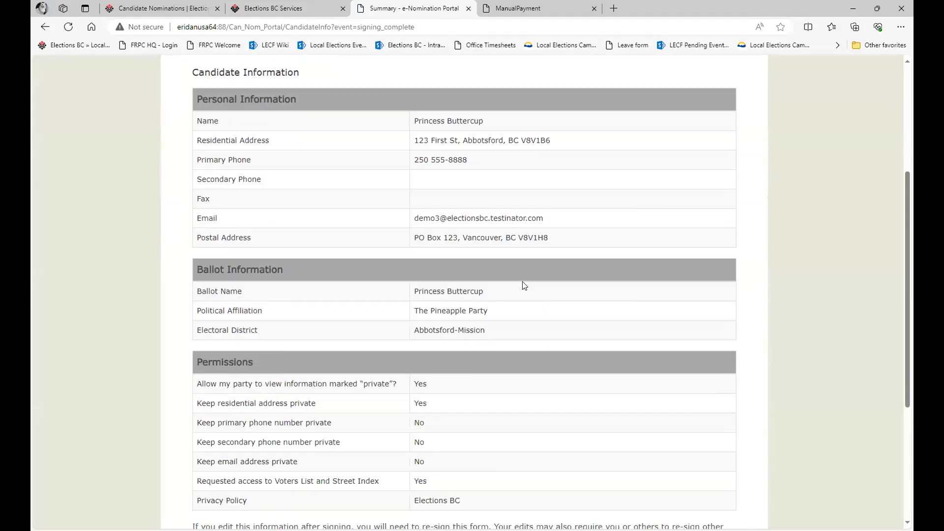
{"action": "scroll", "coordinate": [525, 286], "scroll_direction": "down", "scroll_amount": 5}
{"action": "left_click", "coordinate": [695, 356]}
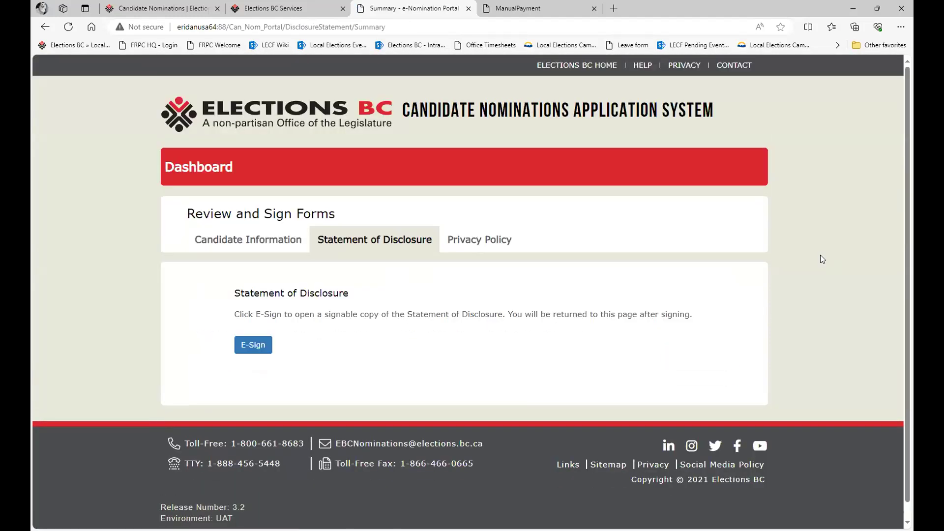
{"action": "left_click", "coordinate": [253, 346]}
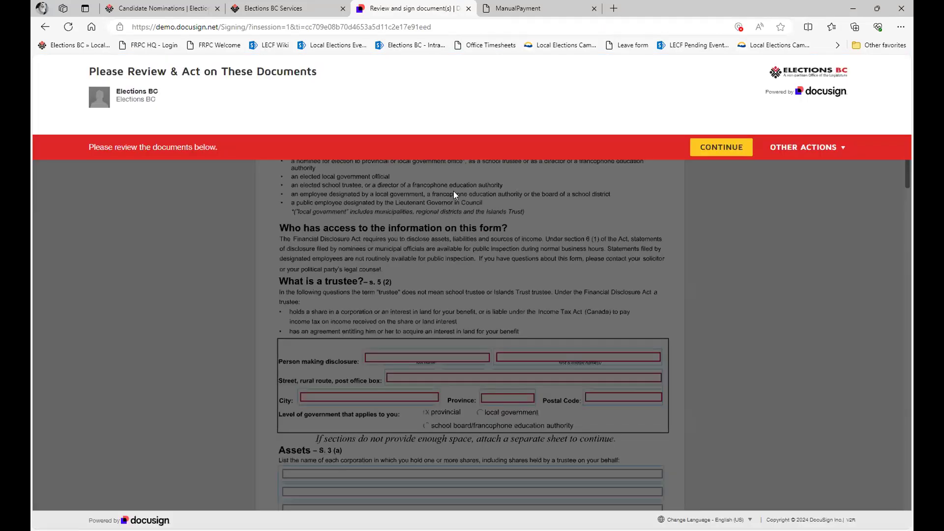
{"action": "left_click", "coordinate": [708, 155]}
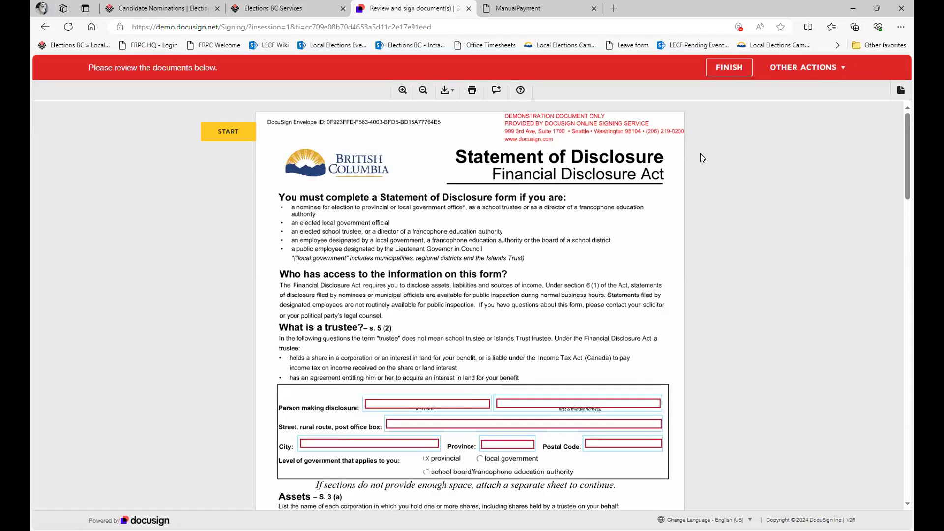
Enter the candidate's last name and first name as the person making the disclosure.
{"action": "left_click", "coordinate": [381, 401]}
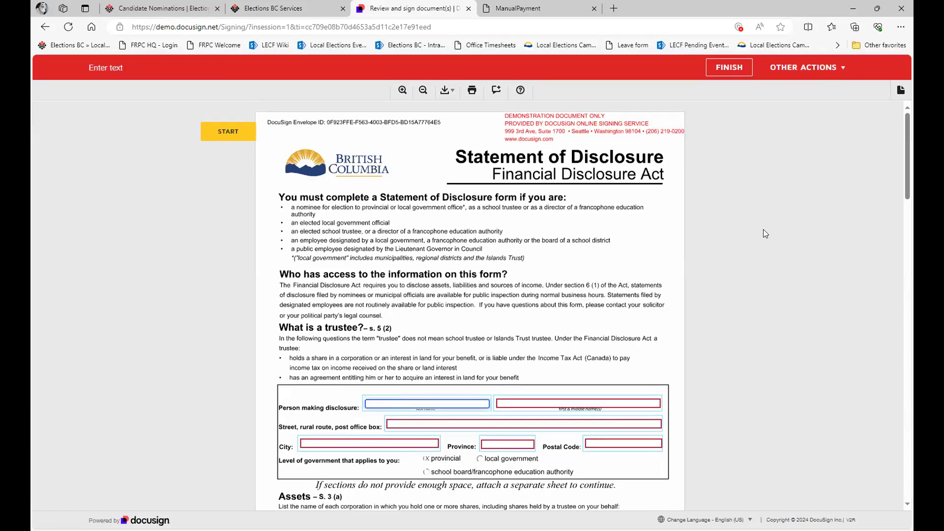
{"action": "type", "text": "Princess"}
{"action": "key", "text": "BackSpace"}
{"action": "key", "text": "BackSpace"}
{"action": "key", "text": "BackSpace"}
{"action": "key", "text": "BackSpace"}
{"action": "key", "text": "BackSpace"}
{"action": "key", "text": "BackSpace"}
{"action": "type", "text": "Buttercup"}
{"action": "key", "text": "Tab"}
{"action": "type", "text": "Princes"}
{"action": "key", "text": "Tab"}
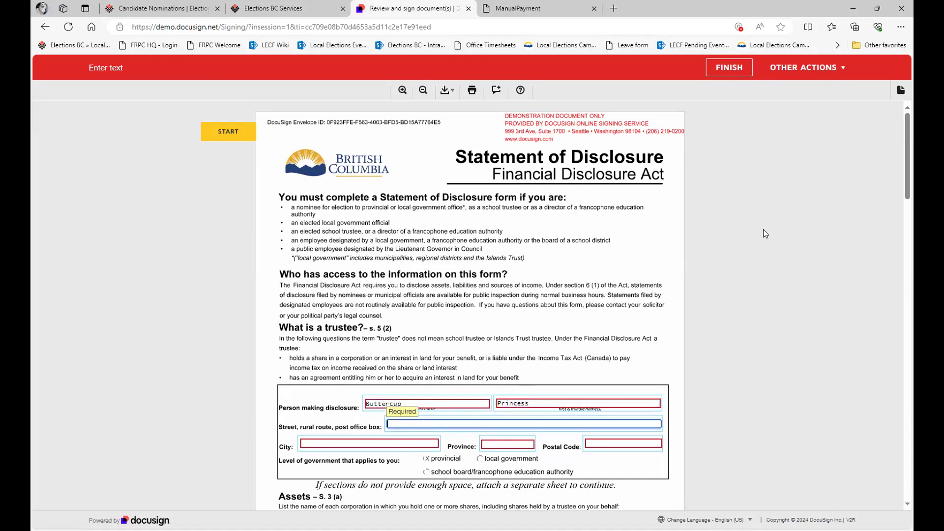
Fill in the candidate's street address, city, province and postal code, with provincial as the applicable level of government.
{"action": "type", "text": "123"}
{"action": "type", "text": "First St"}
{"action": "key", "text": "Tab"}
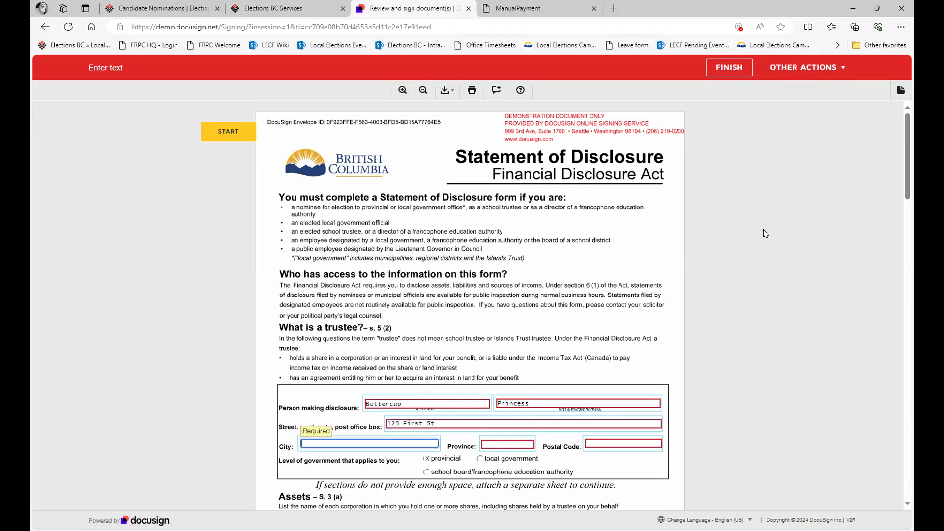
{"action": "type", "text": "Vancouver"}
{"action": "key", "text": "Tab"}
{"action": "type", "text": "BC"}
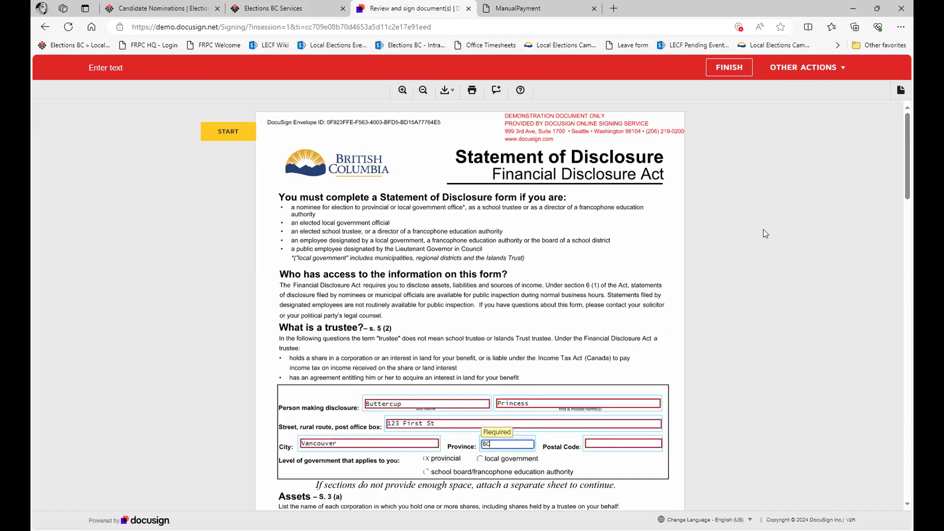
{"action": "key", "text": "Tab"}
{"action": "type", "text": "V8V"}
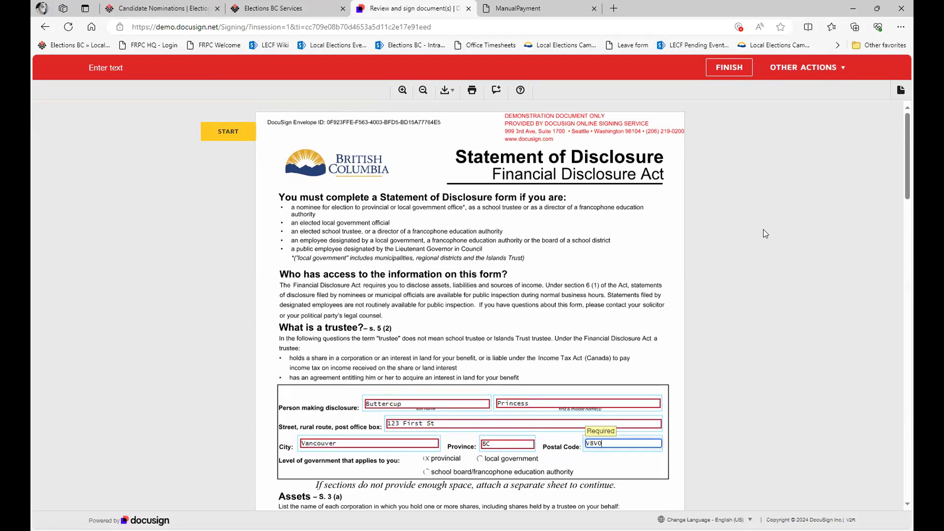
{"action": "type", "text": "0n6"}
{"action": "left_click", "coordinate": [427, 459]}
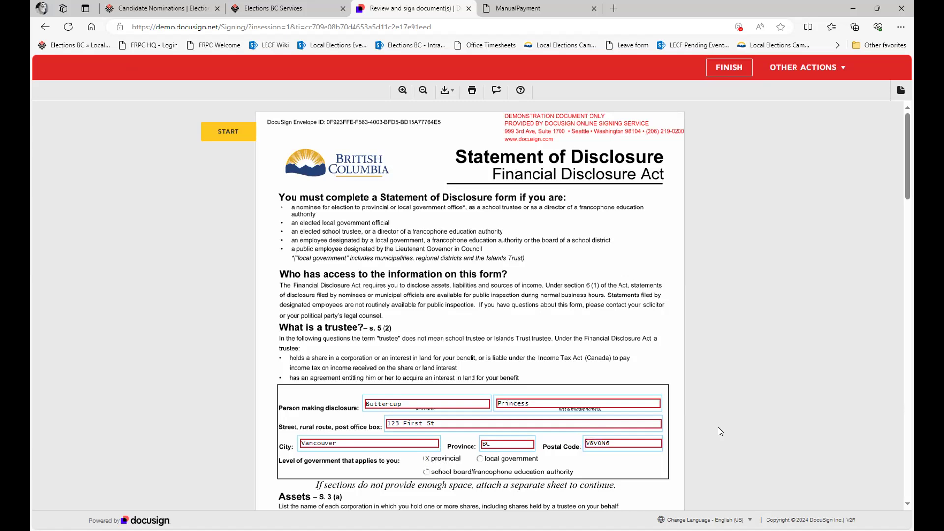
Leave the assets, liabilities, income and real property lists blank and answer no to the Corporate Assets question.
{"action": "scroll", "coordinate": [793, 416], "scroll_direction": "down", "scroll_amount": 1}
{"action": "scroll", "coordinate": [792, 415], "scroll_direction": "down", "scroll_amount": 6}
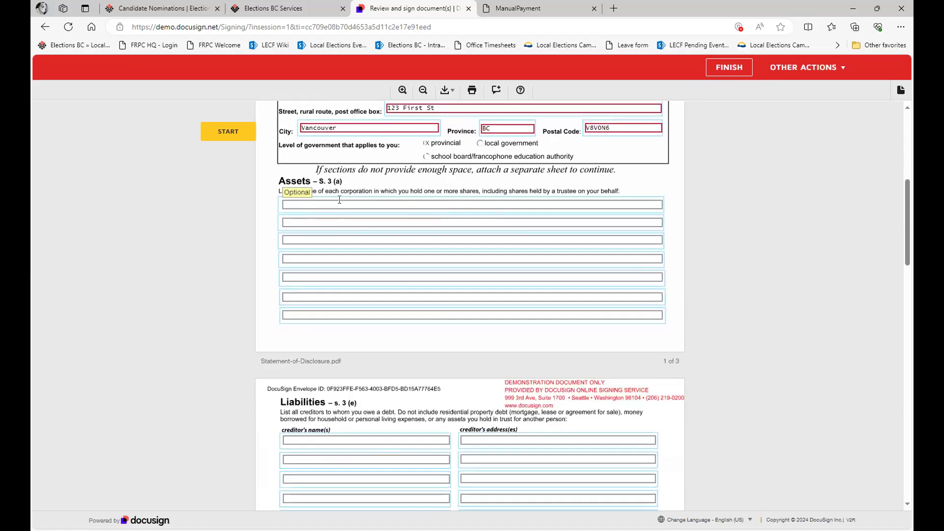
{"action": "scroll", "coordinate": [318, 349], "scroll_direction": "down", "scroll_amount": 3}
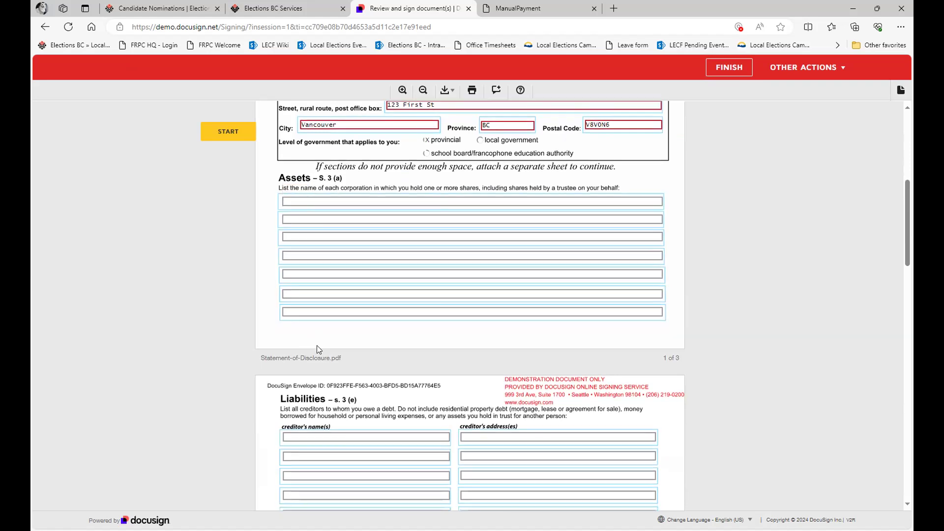
{"action": "scroll", "coordinate": [317, 349], "scroll_direction": "down", "scroll_amount": 4}
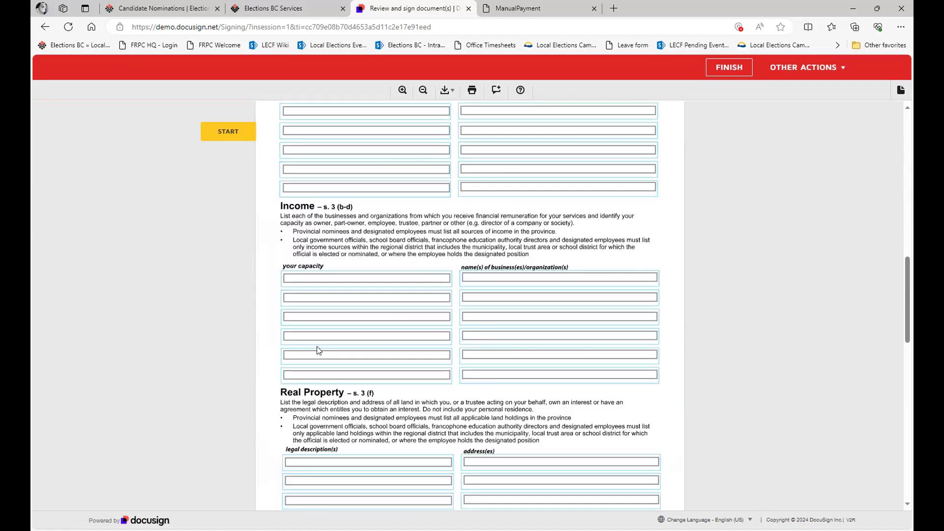
{"action": "scroll", "coordinate": [318, 350], "scroll_direction": "down", "scroll_amount": 8}
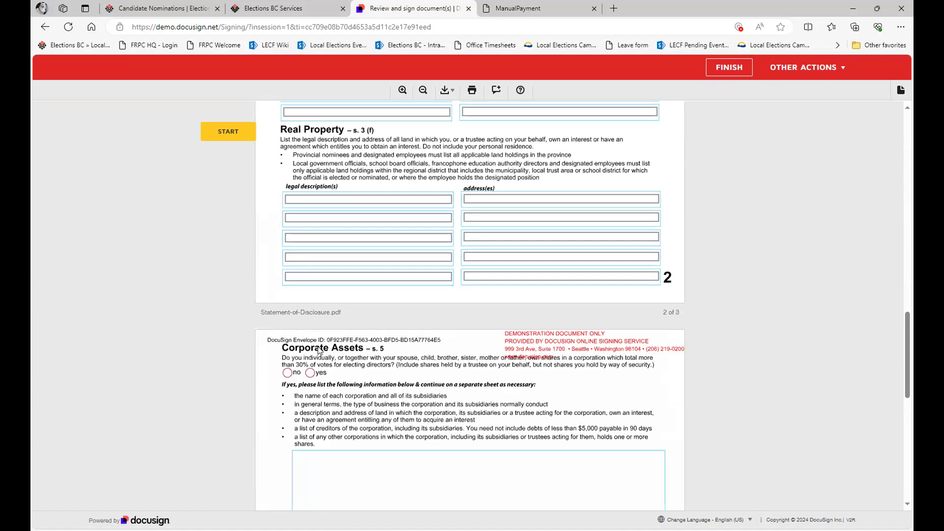
{"action": "left_click", "coordinate": [287, 268]}
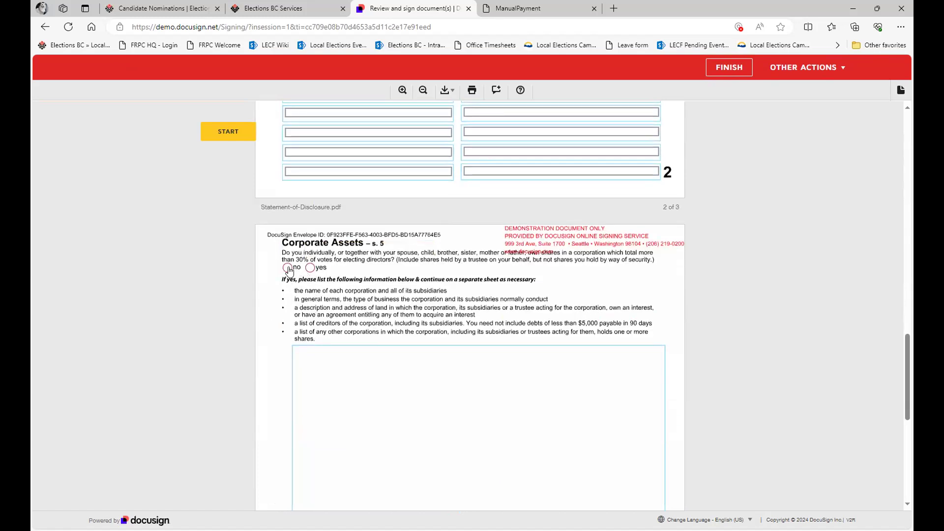
Sign the Statement of Disclosure as the person making the disclosure and finish the signing.
{"action": "scroll", "coordinate": [344, 315], "scroll_direction": "down", "scroll_amount": 1}
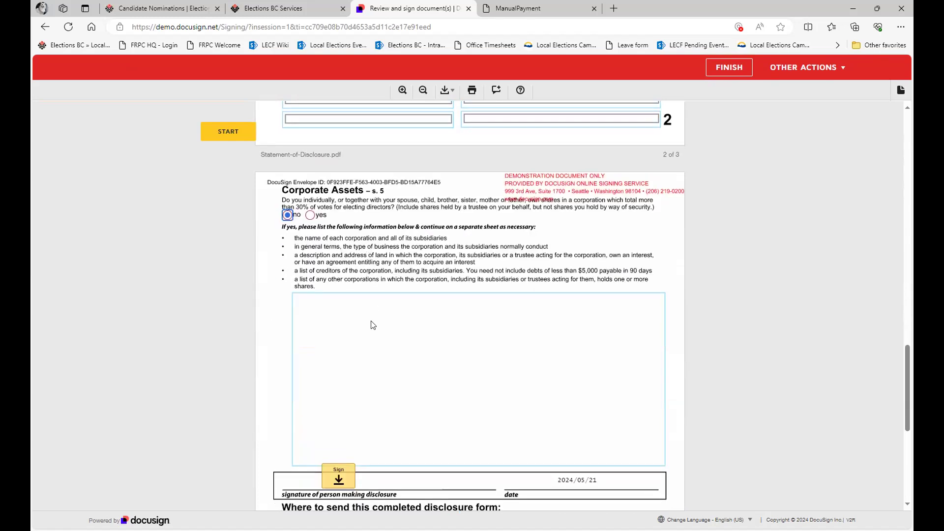
{"action": "left_click", "coordinate": [338, 477]}
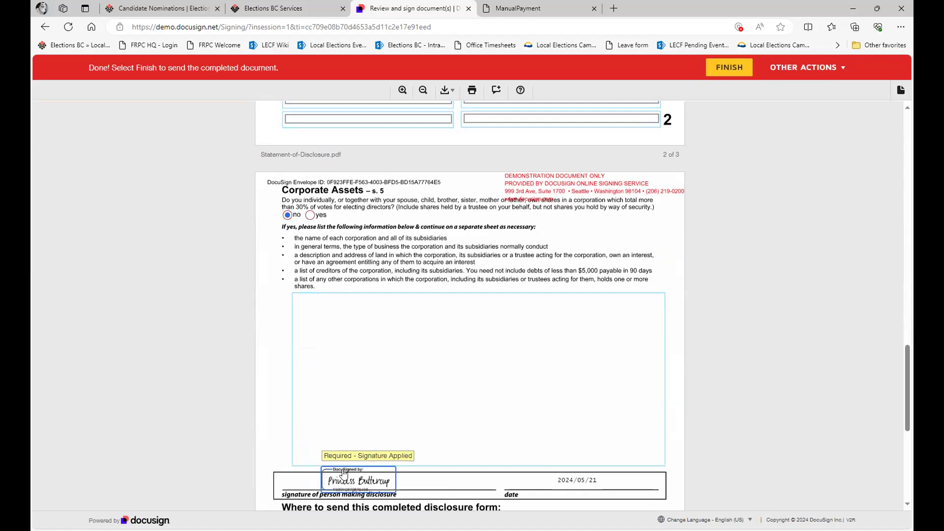
{"action": "scroll", "coordinate": [744, 210], "scroll_direction": "down", "scroll_amount": 4}
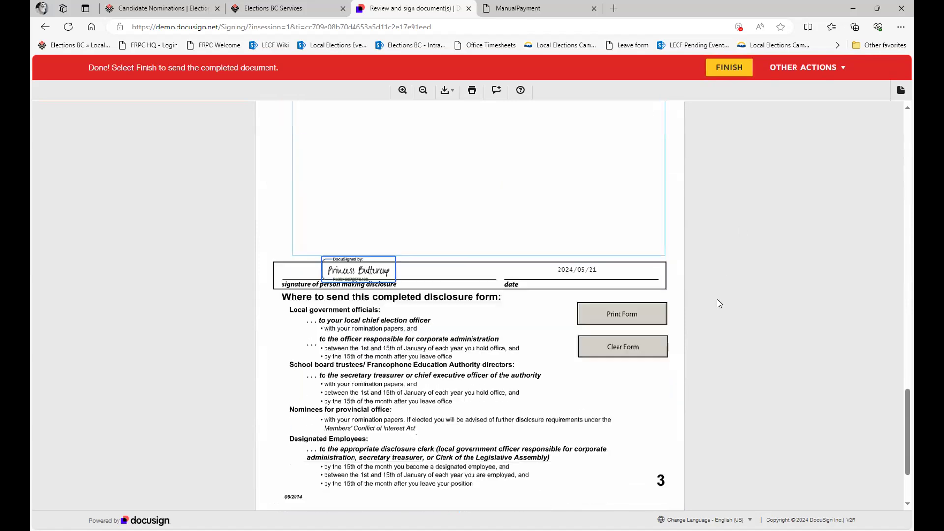
{"action": "left_click", "coordinate": [732, 70]}
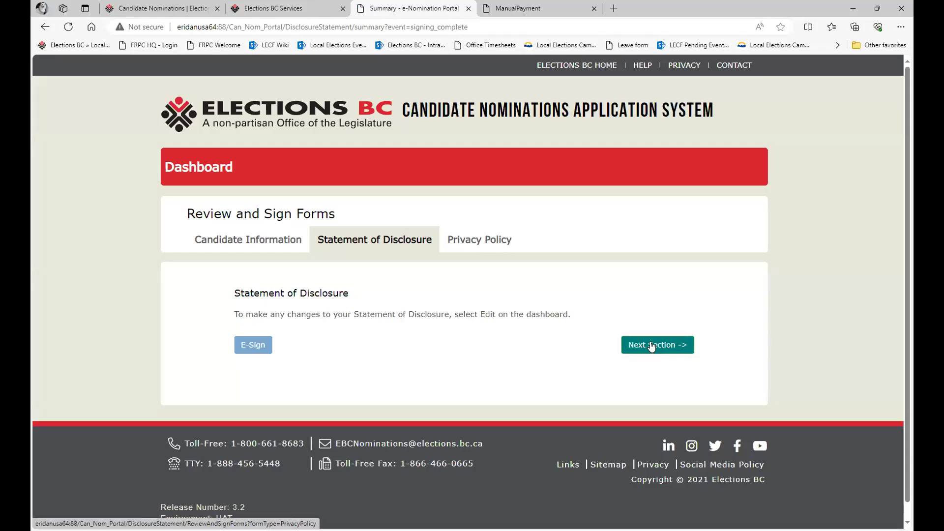
Go on to the Privacy Policy section and fill in the witness's email with the saved address.
{"action": "left_click", "coordinate": [651, 347]}
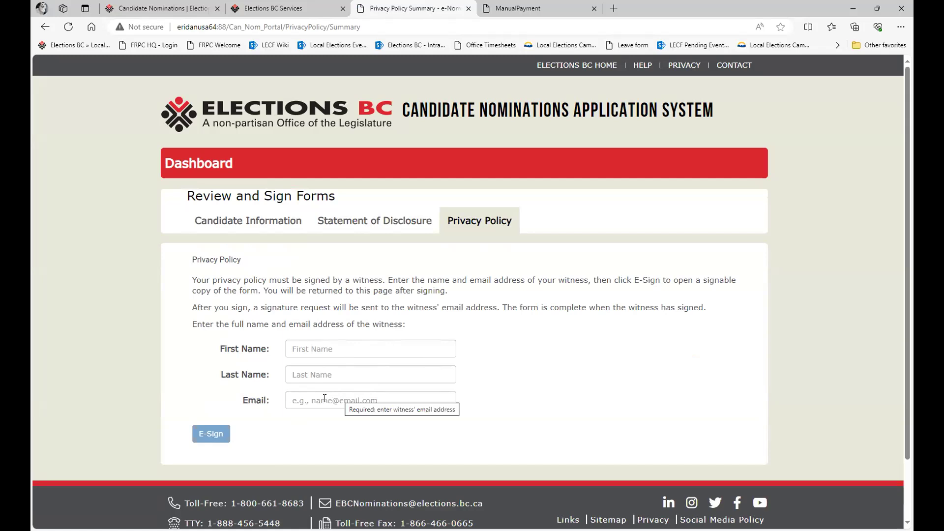
{"action": "left_click", "coordinate": [325, 400]}
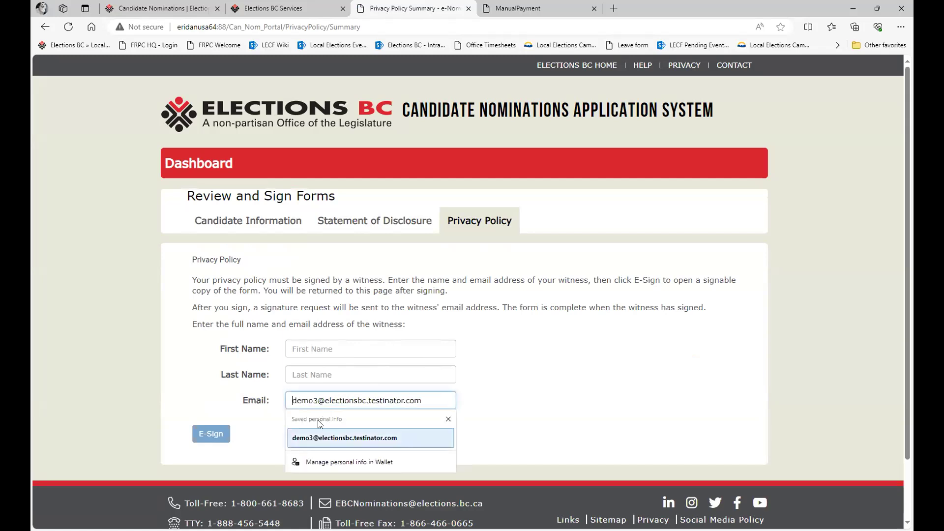
{"action": "left_click", "coordinate": [327, 436]}
Try entering the candidate's own first and last name as the witness for the privacy policy.
{"action": "left_click", "coordinate": [308, 349]}
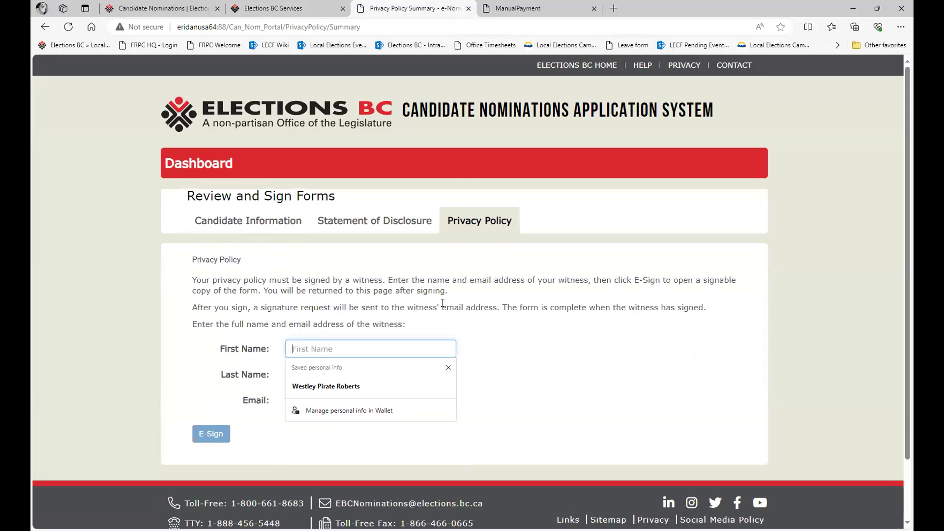
{"action": "type", "text": "Princess"}
{"action": "key", "text": "Tab"}
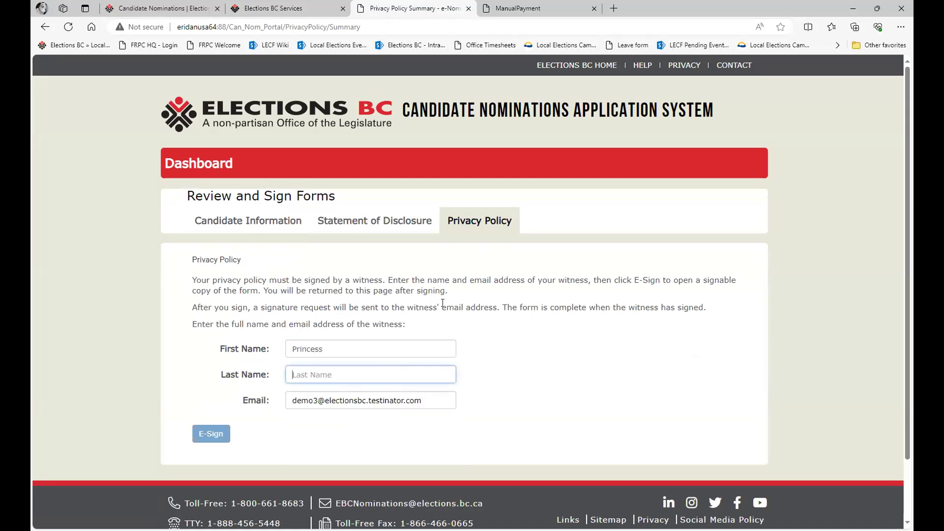
{"action": "type", "text": "But"}
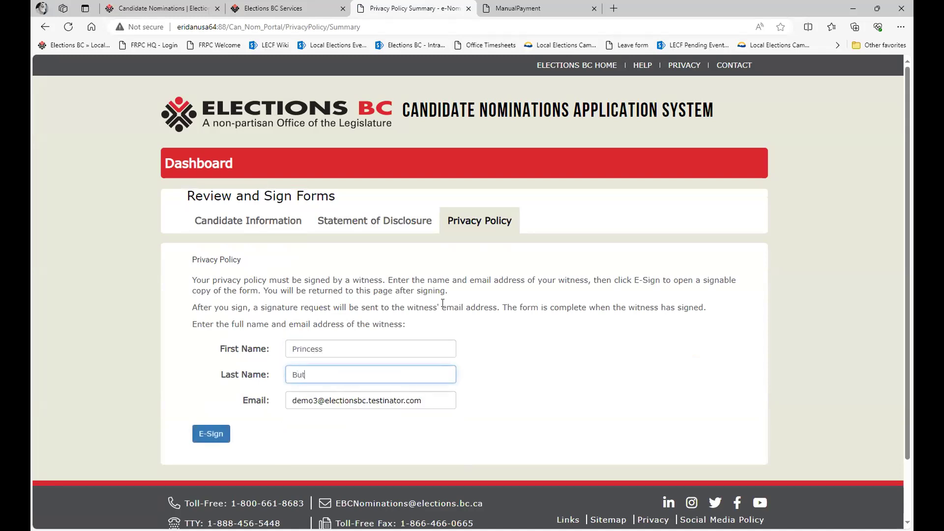
{"action": "type", "text": "tercup"}
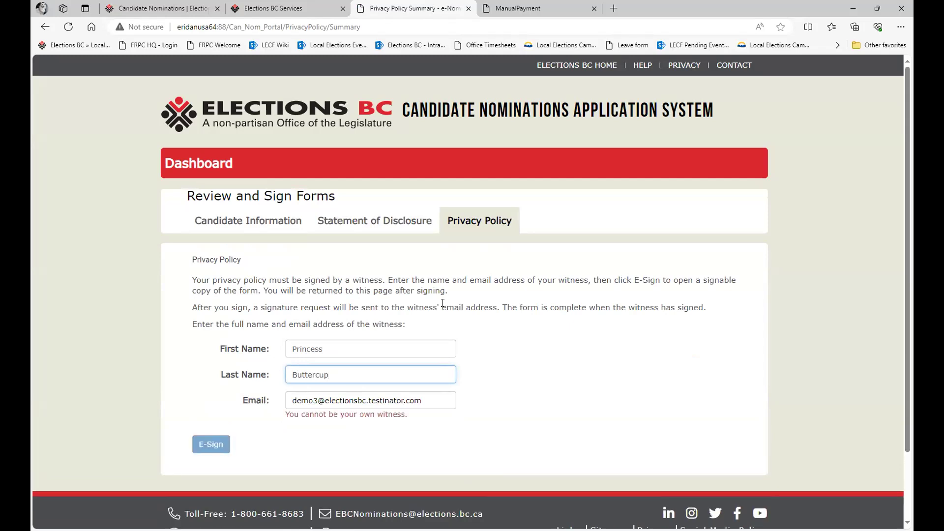
Replace the witness's first and last name with those of another person and open the signable privacy policy.
{"action": "key", "text": "shift+Tab"}
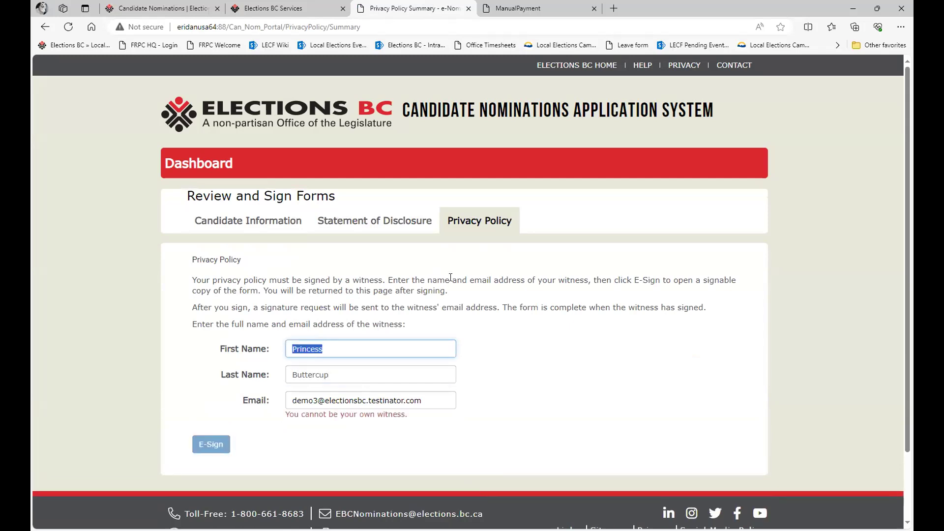
{"action": "type", "text": "Inigo"}
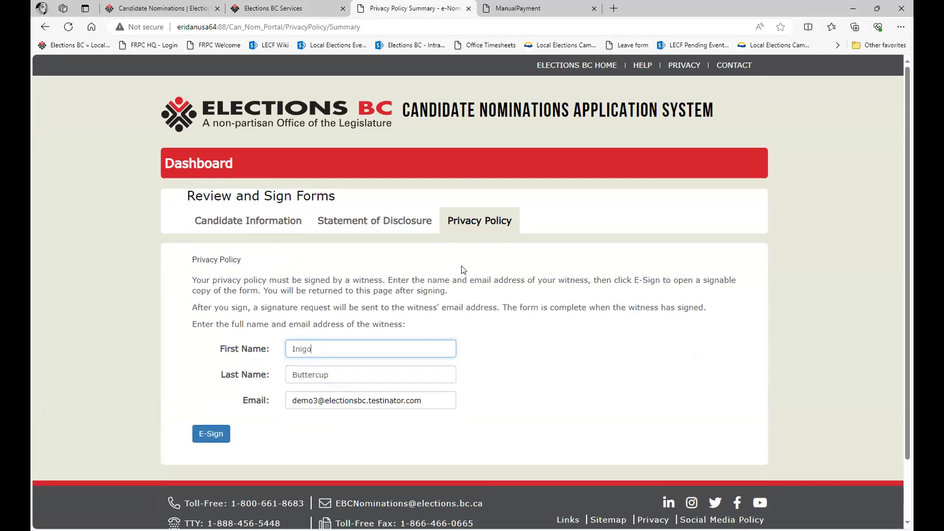
{"action": "key", "text": "Tab"}
{"action": "type", "text": "Montoya"}
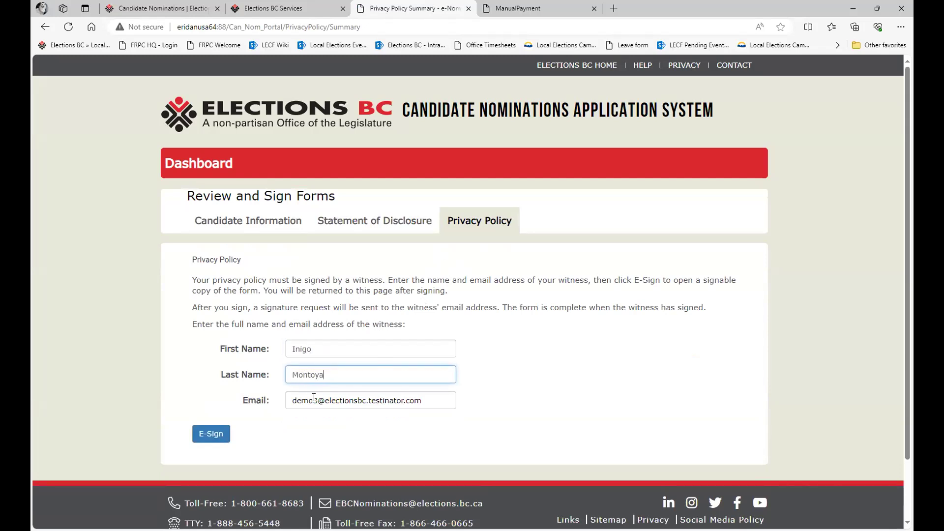
{"action": "left_click", "coordinate": [215, 439]}
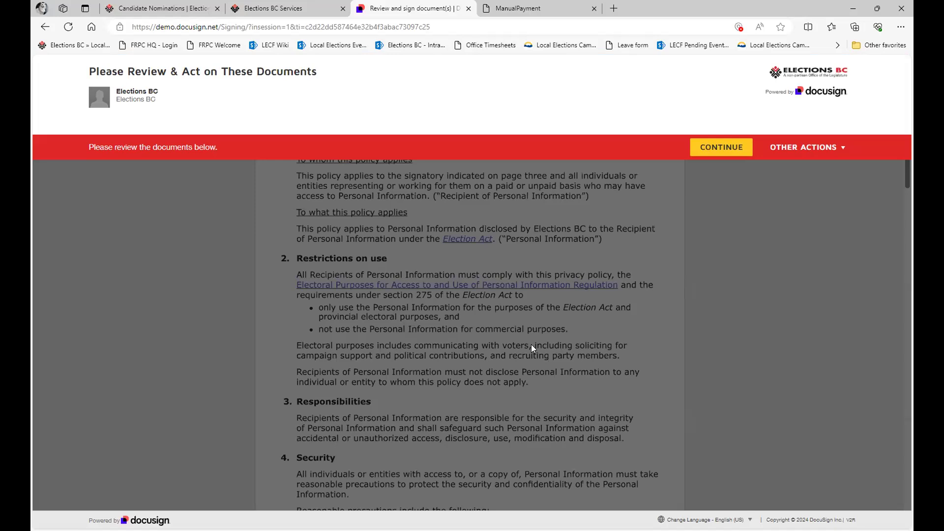
Initial the first two pages of the privacy policy, sign it as the candidate on page three, and finish the signing.
{"action": "left_click", "coordinate": [743, 147]}
{"action": "scroll", "coordinate": [270, 324], "scroll_direction": "down", "scroll_amount": 6}
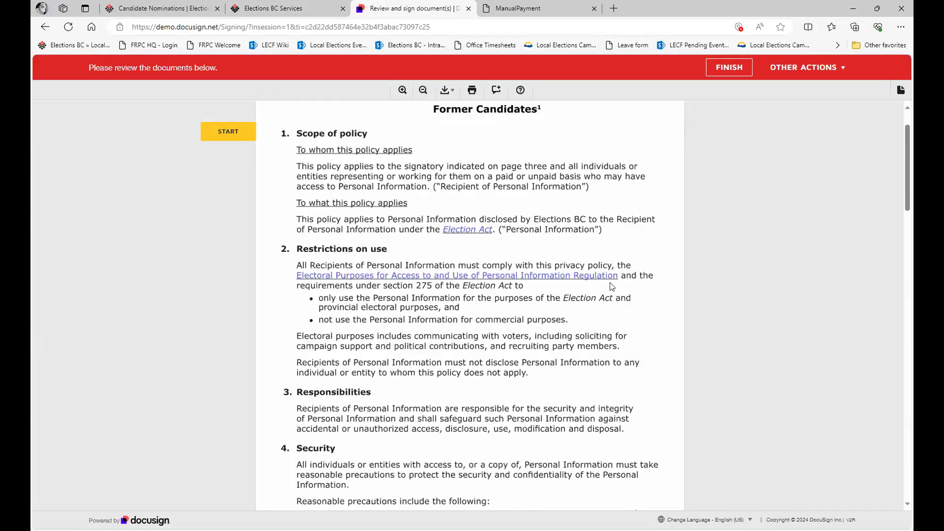
{"action": "left_click", "coordinate": [294, 317]}
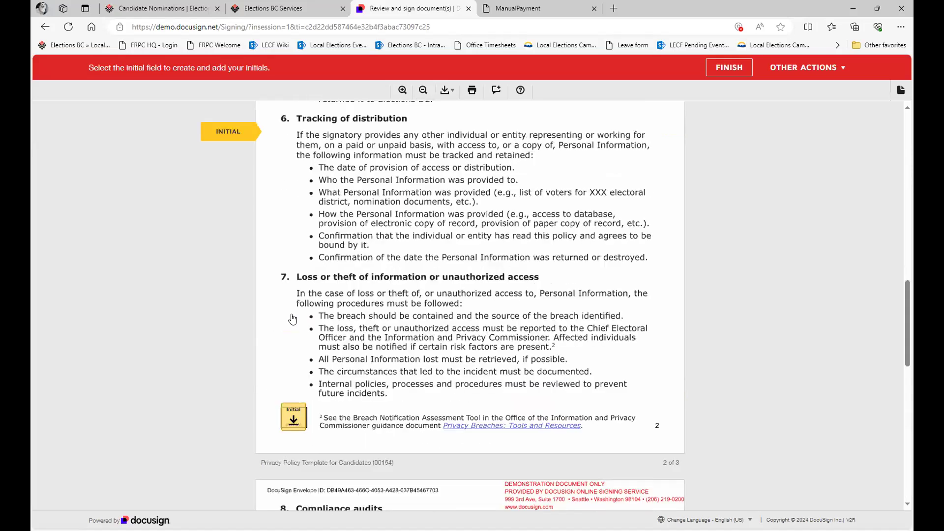
{"action": "left_click", "coordinate": [293, 310]}
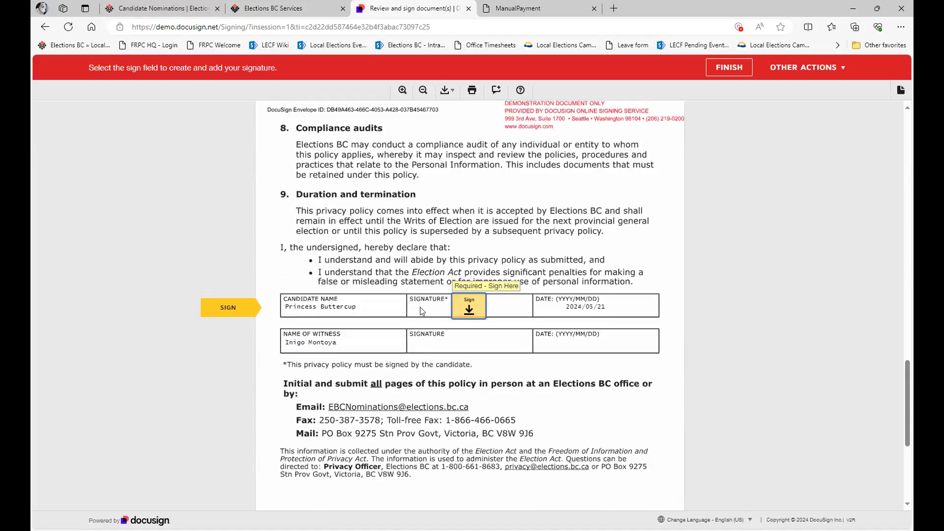
{"action": "left_click", "coordinate": [463, 309]}
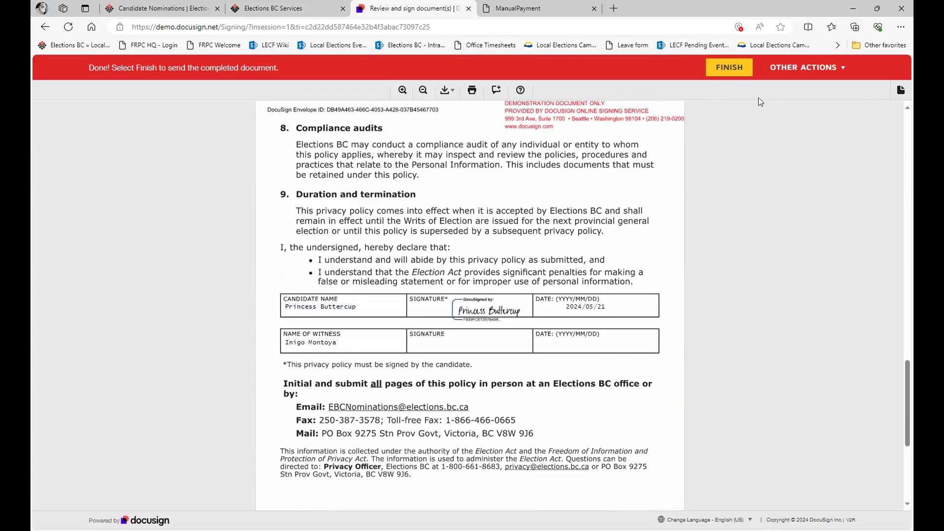
{"action": "left_click", "coordinate": [731, 68]}
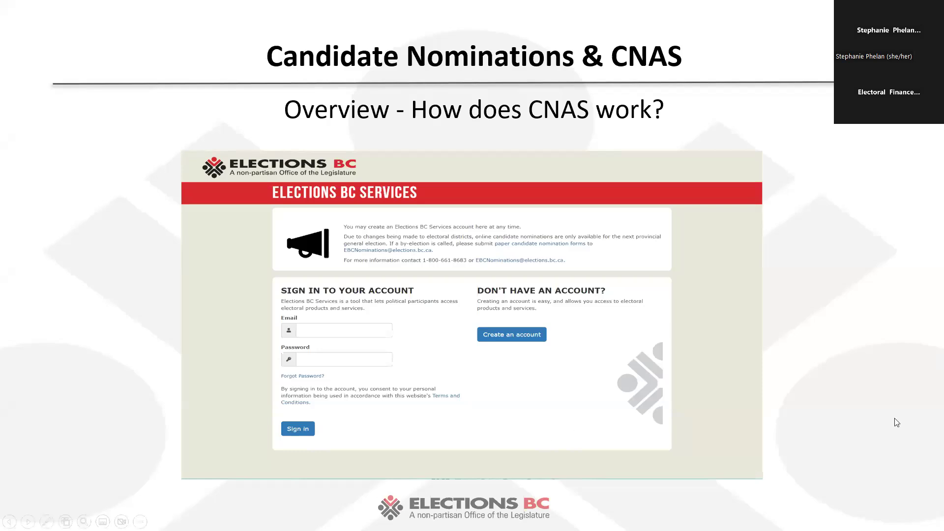
{"action": "left_click", "coordinate": [852, 394]}
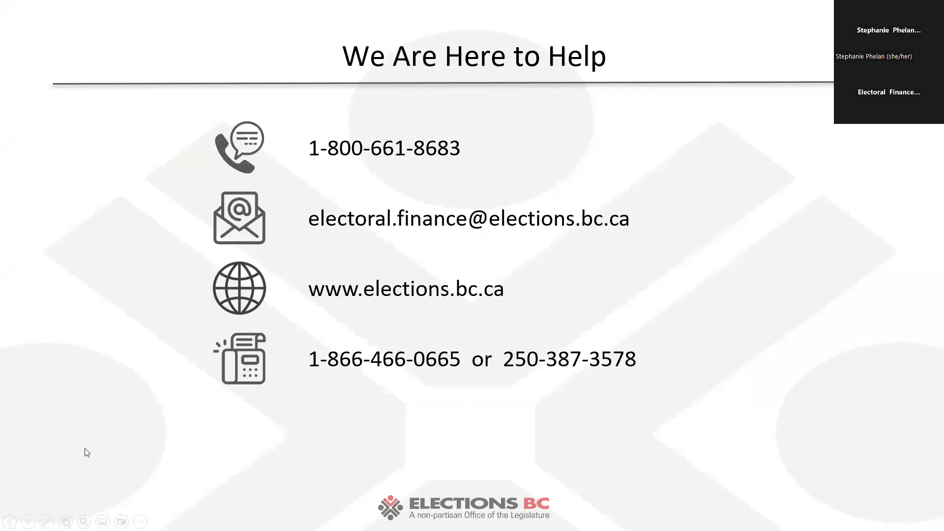